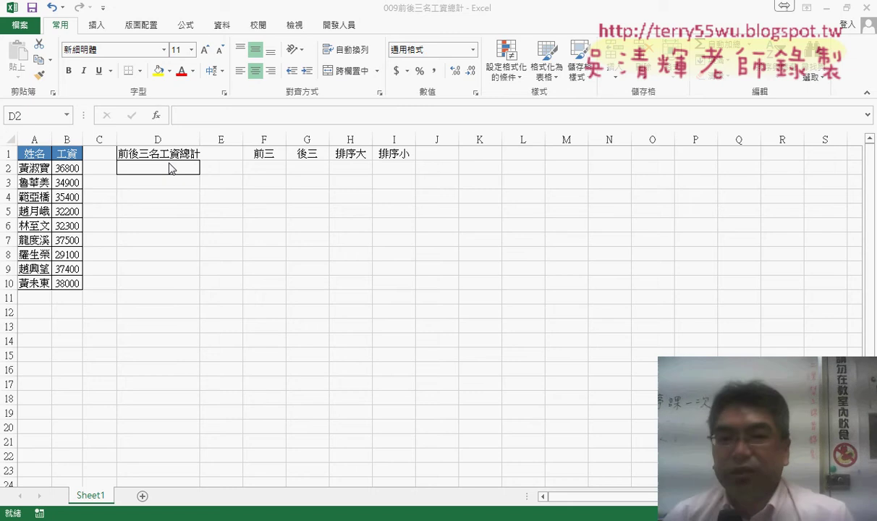
# Select cell F2 under 前三 for the top-three result
pyautogui.click(169, 166)
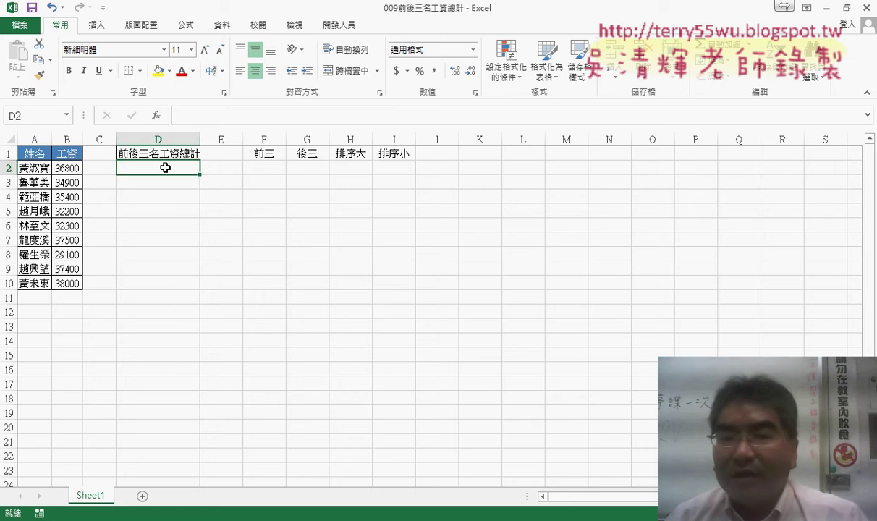
pyautogui.click(265, 166)
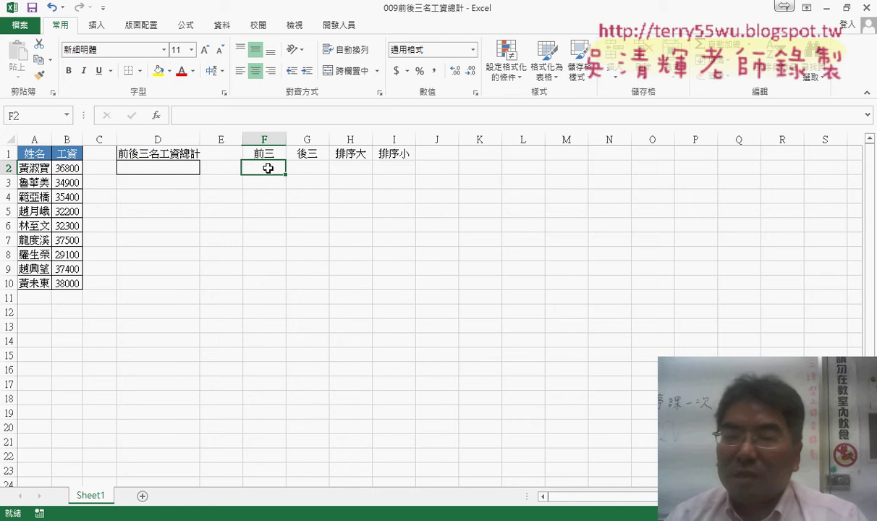
pyautogui.click(309, 166)
pyautogui.click(264, 166)
pyautogui.click(314, 167)
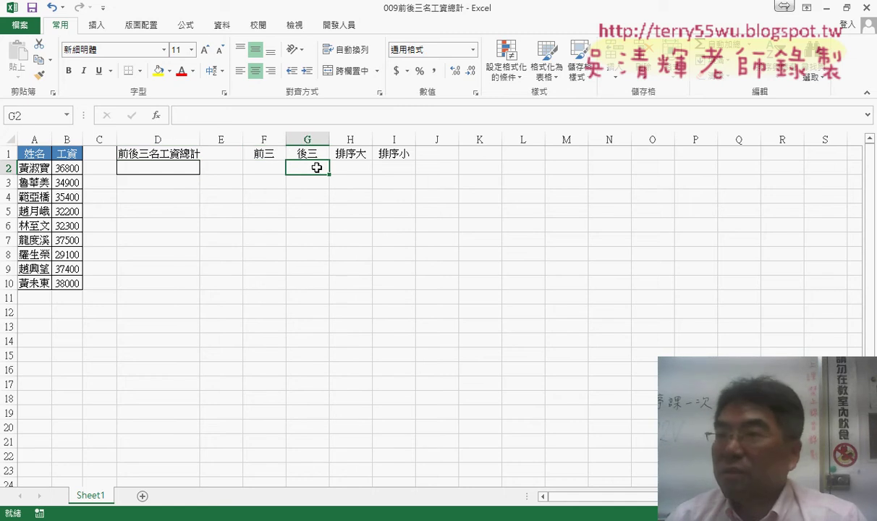
pyautogui.click(253, 169)
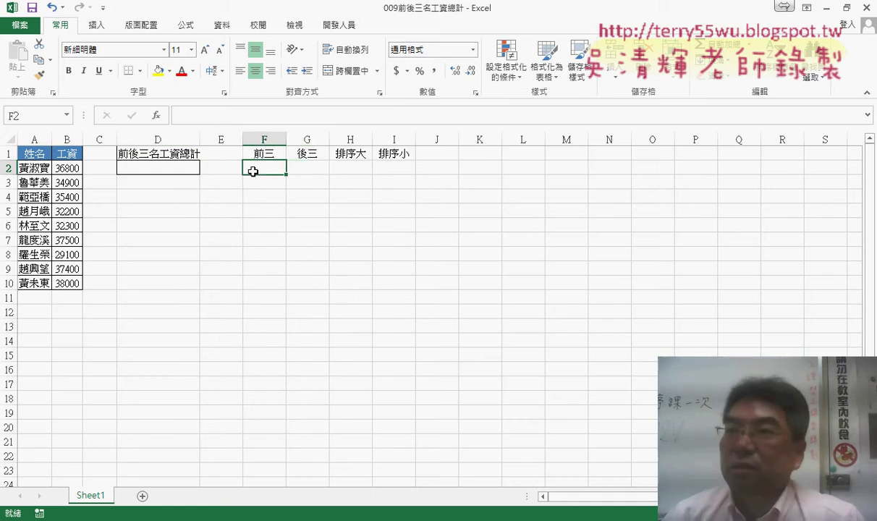
# Enter =LARGE(B2:B10,3) in F2, returning the third-highest salary 37400
pyautogui.click(157, 118)
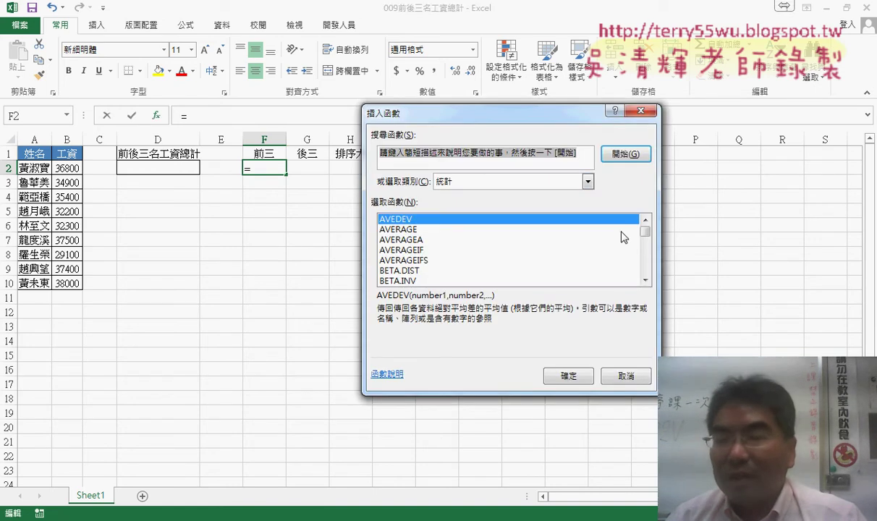
pyautogui.click(587, 182)
pyautogui.click(492, 191)
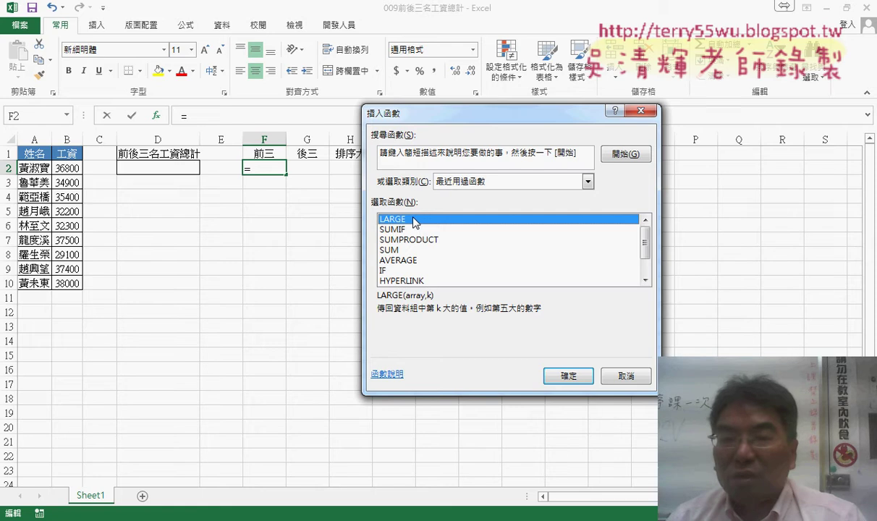
pyautogui.doubleClick(415, 219)
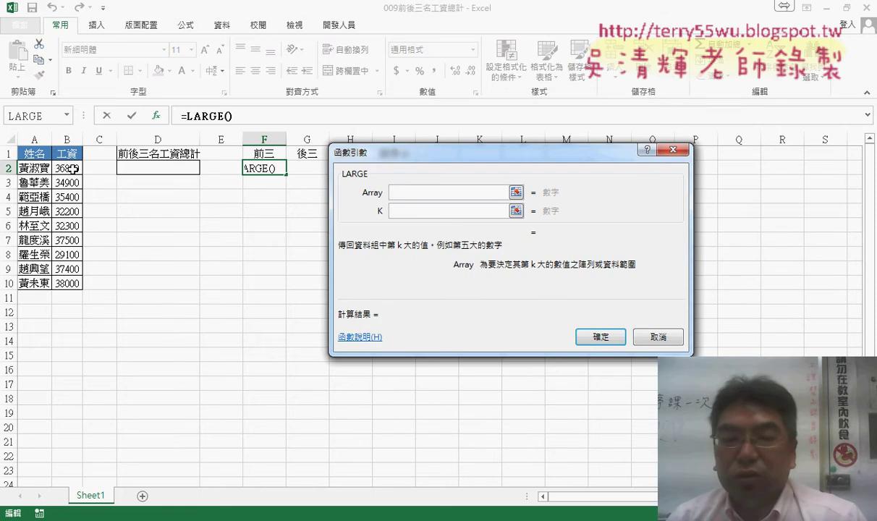
pyautogui.moveTo(69, 168); pyautogui.dragTo(82, 286)
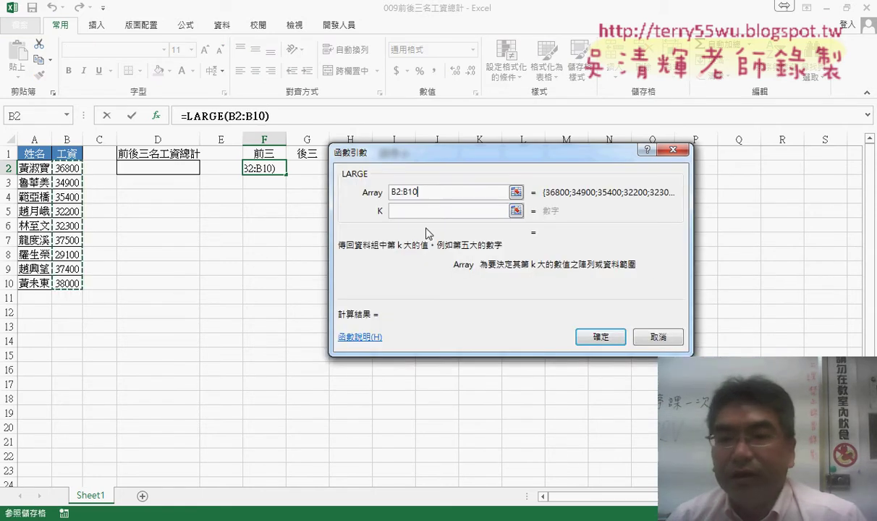
pyautogui.click(424, 209)
pyautogui.write('10,')
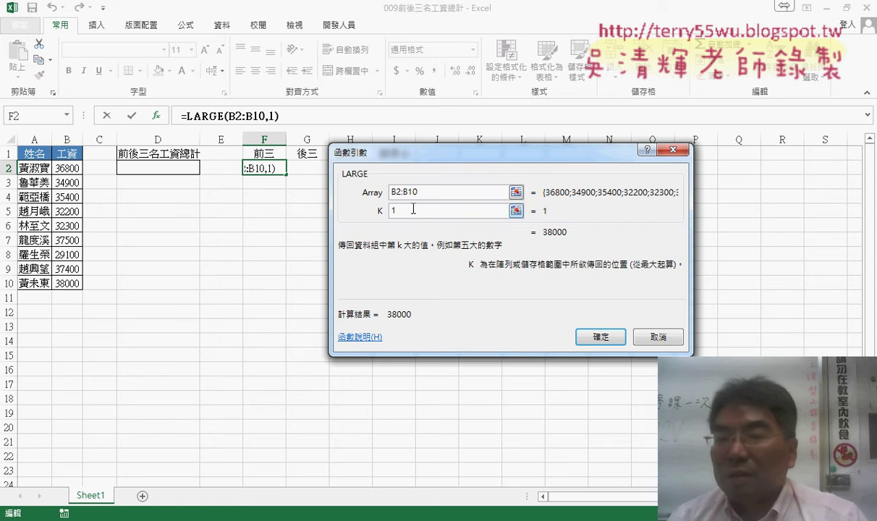
pyautogui.write('2')
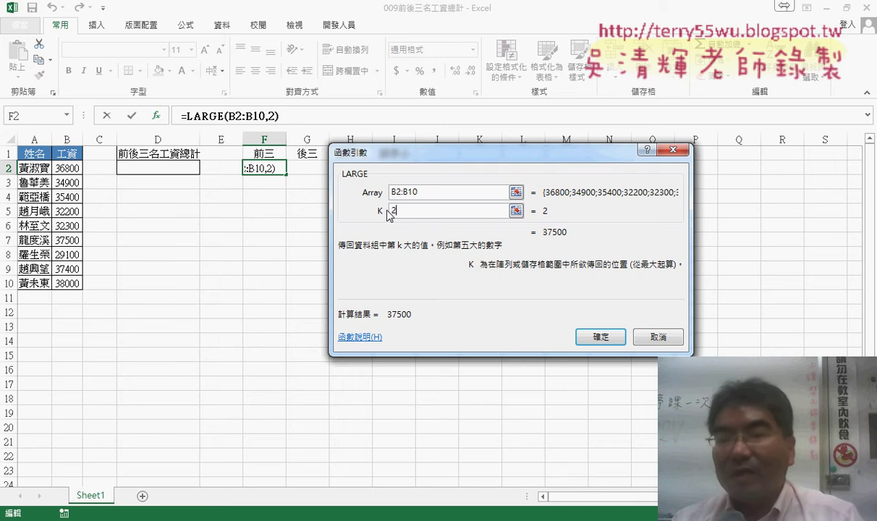
pyautogui.doubleClick(393, 211)
pyautogui.write('3')
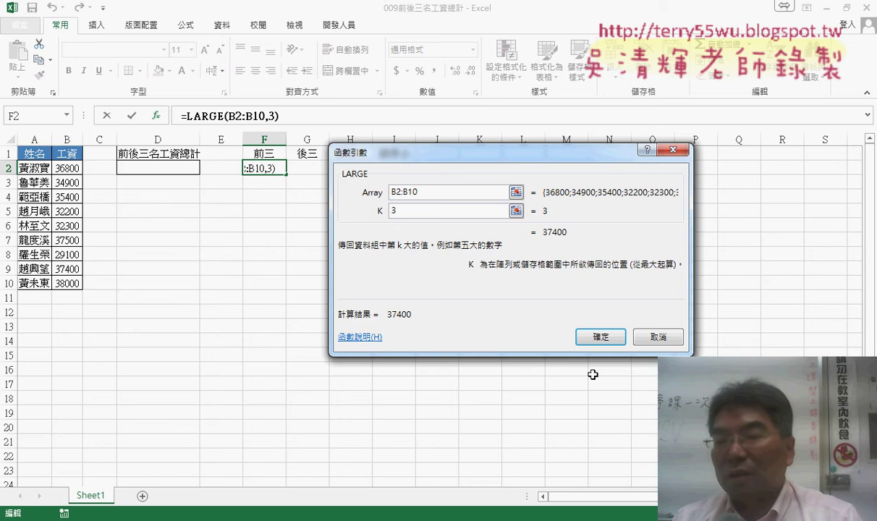
pyautogui.click(603, 337)
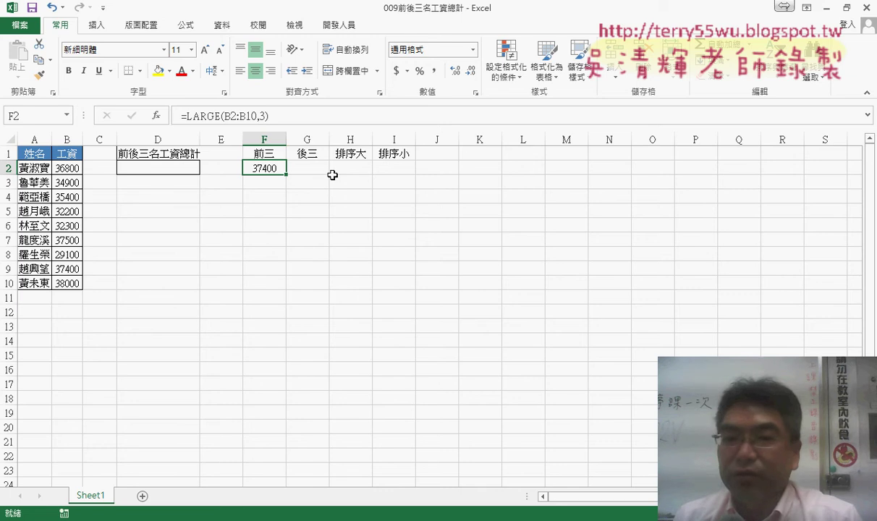
# Enter =SMALL(B2:B10,3) in G2 from the 統計 category, returning 32300
pyautogui.click(308, 167)
pyautogui.click(156, 116)
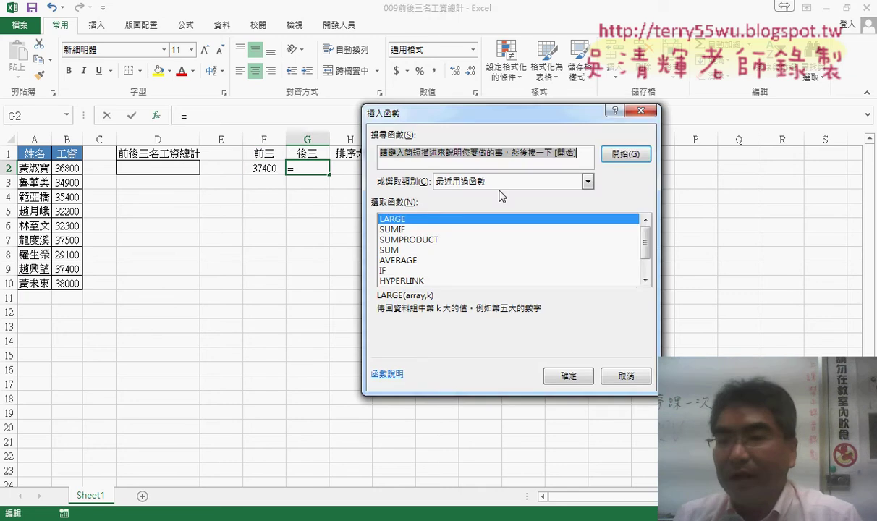
pyautogui.click(477, 182)
pyautogui.click(476, 233)
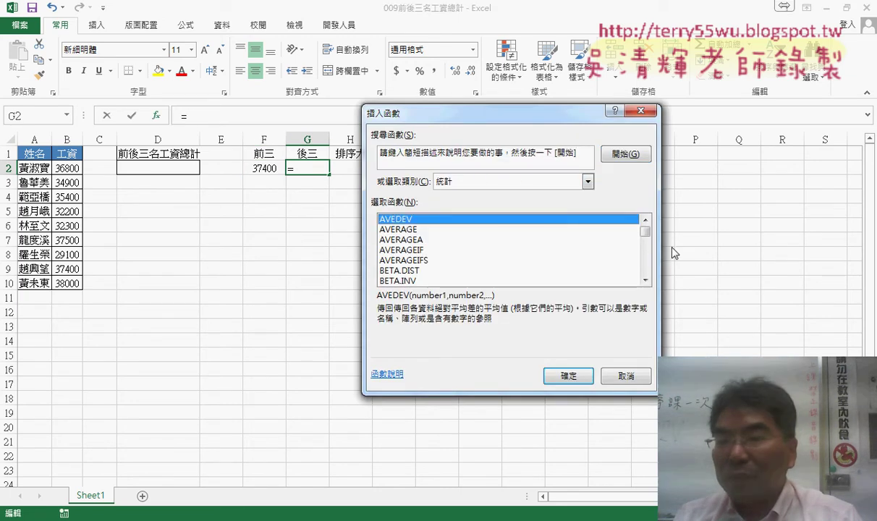
pyautogui.moveTo(645, 231); pyautogui.dragTo(647, 267)
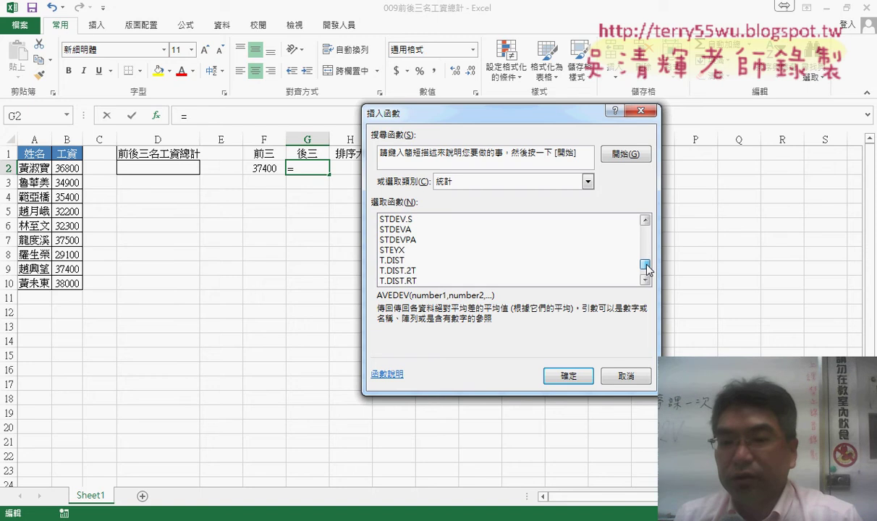
pyautogui.click(645, 219)
pyautogui.click(645, 219)
pyautogui.doubleClick(392, 240)
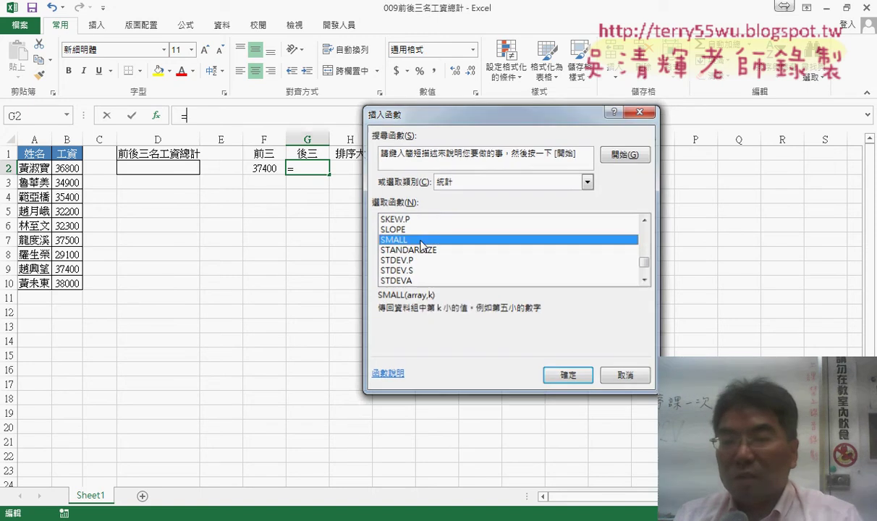
pyautogui.moveTo(67, 168); pyautogui.dragTo(75, 283)
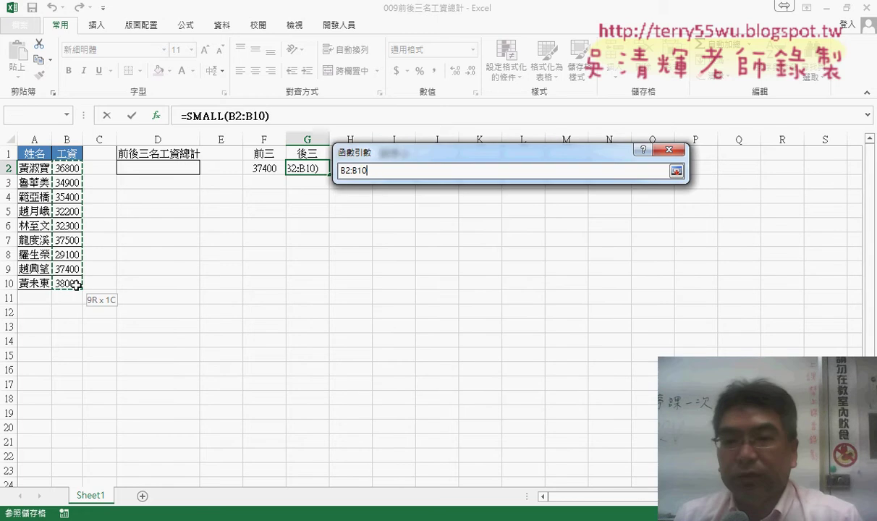
pyautogui.click(408, 210)
pyautogui.write('3')
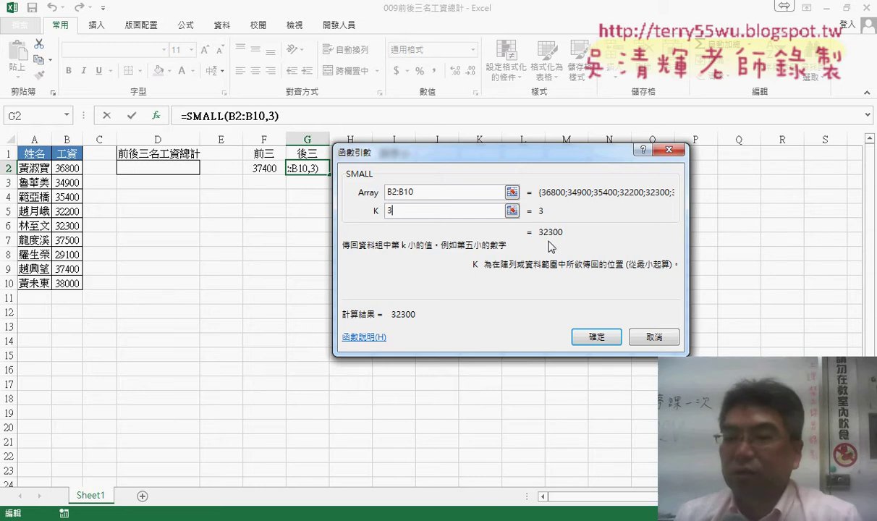
pyautogui.click(594, 336)
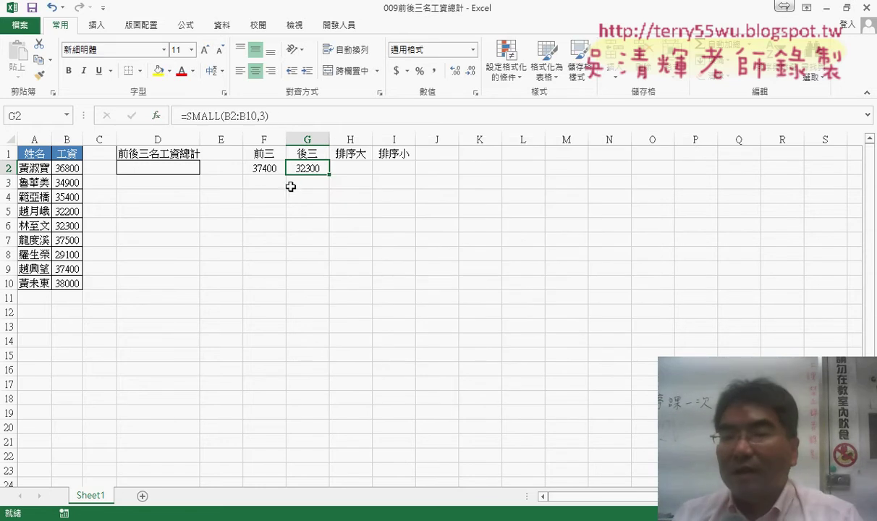
# Review the F2 and G2 formulas, then select the empty total cell D2
pyautogui.click(254, 164)
pyautogui.click(315, 168)
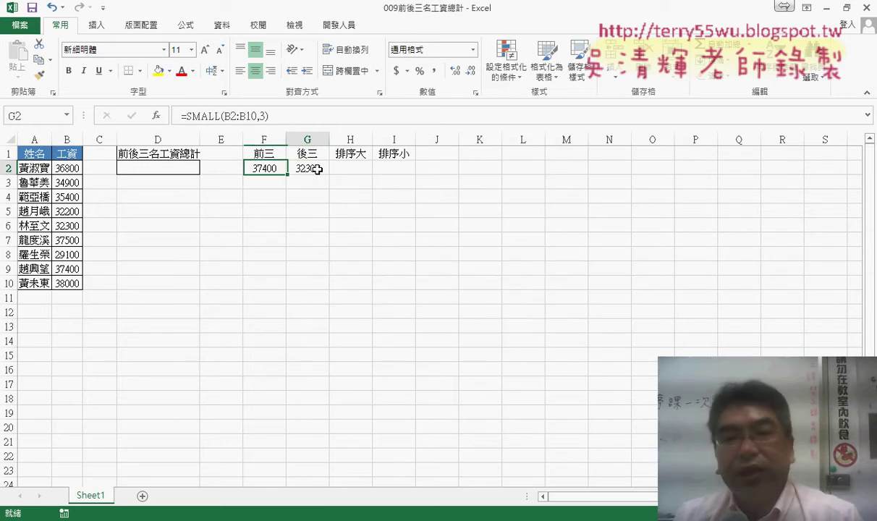
pyautogui.click(282, 170)
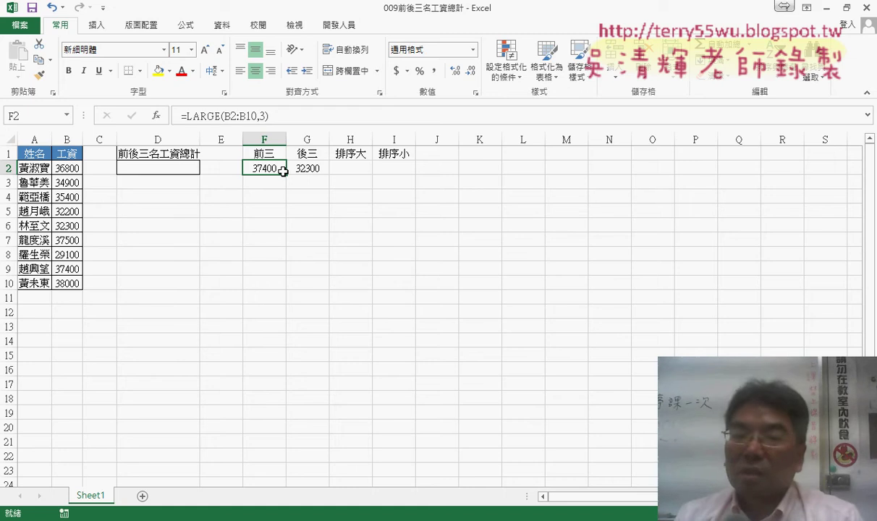
pyautogui.click(171, 167)
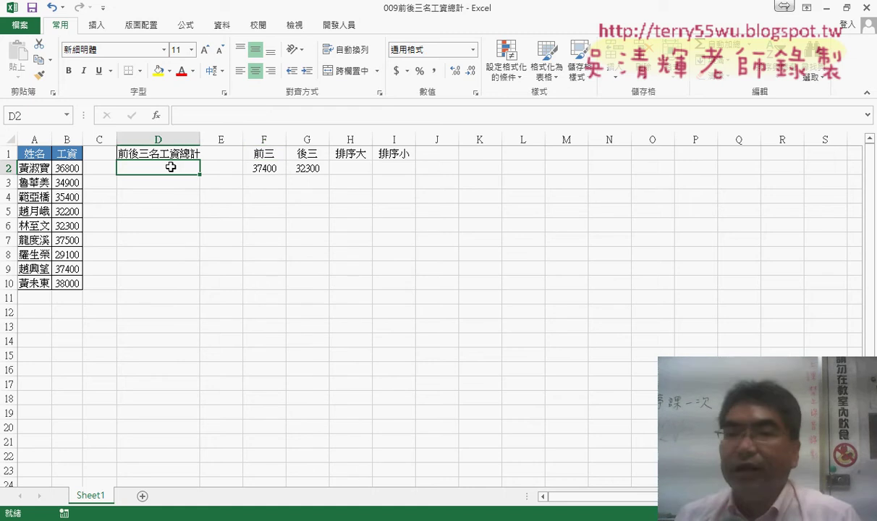
# Begin D2's formula with LARGE(B2:B10,1) followed by a plus sign
pyautogui.click(280, 165)
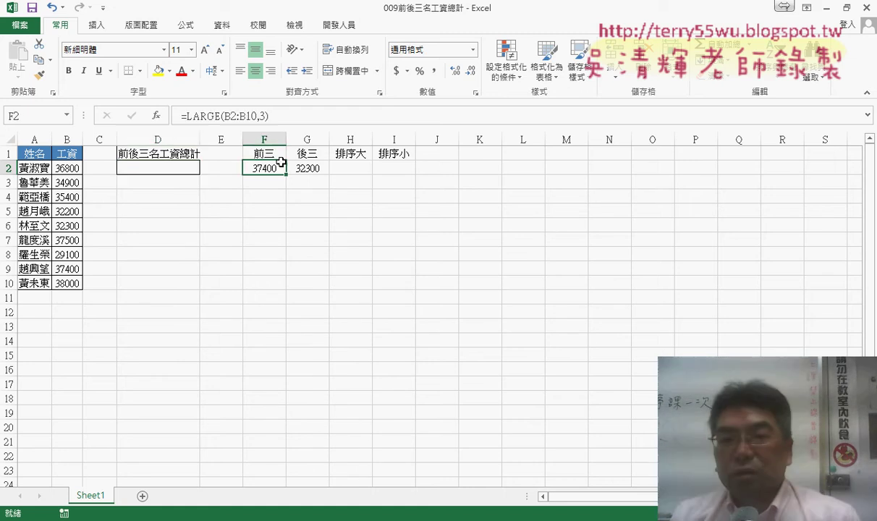
pyautogui.moveTo(268, 116); pyautogui.dragTo(188, 116)
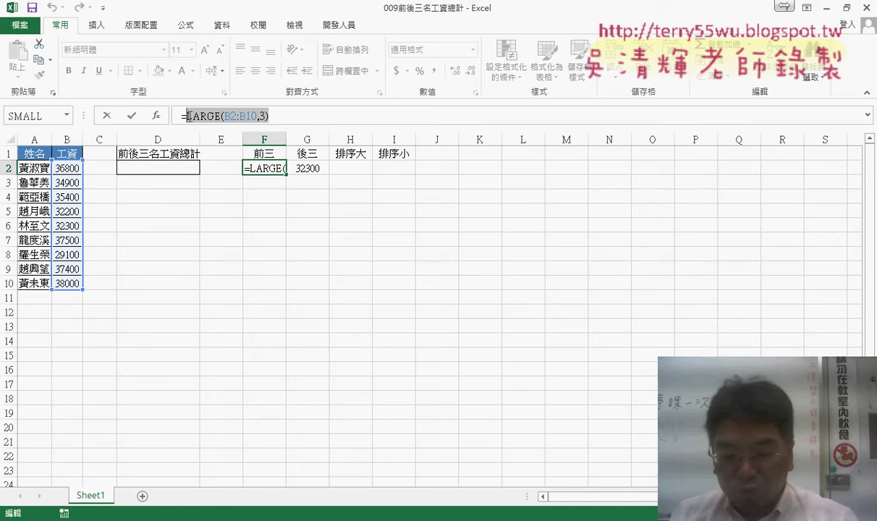
pyautogui.press('Escape')
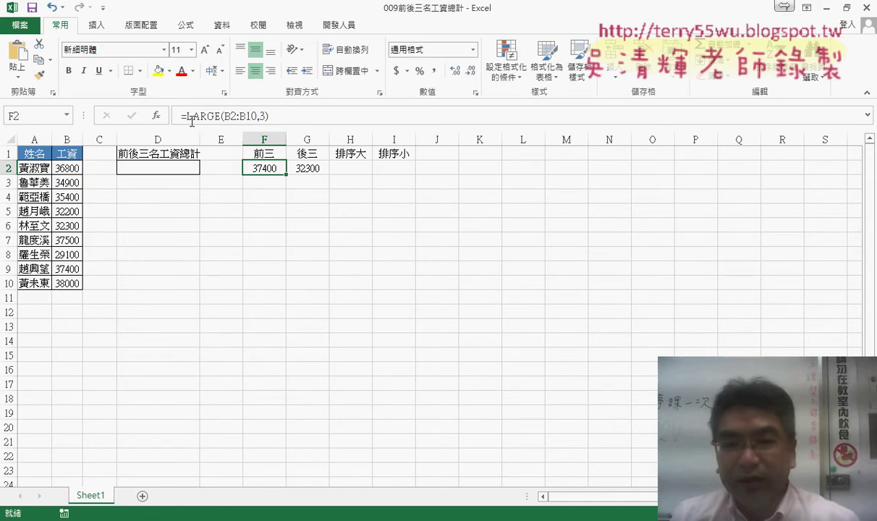
pyautogui.click(162, 166)
pyautogui.click(196, 116)
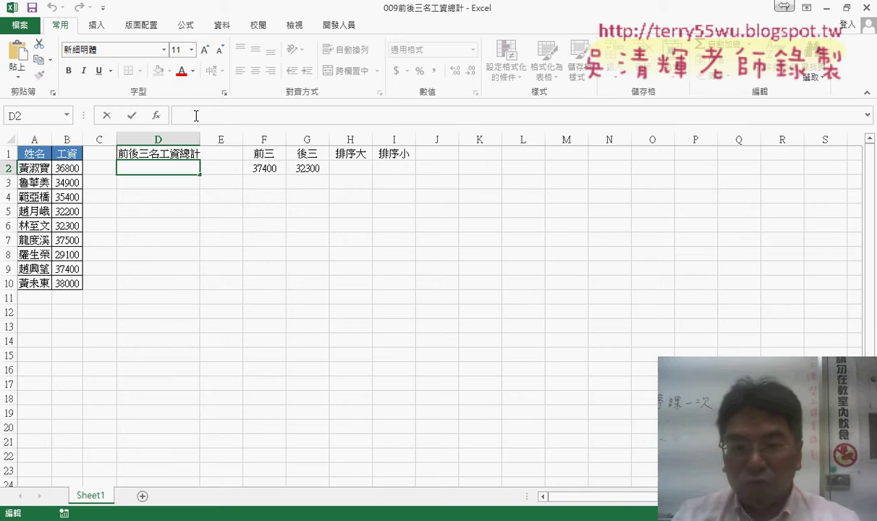
pyautogui.write('-')
pyautogui.write('=')
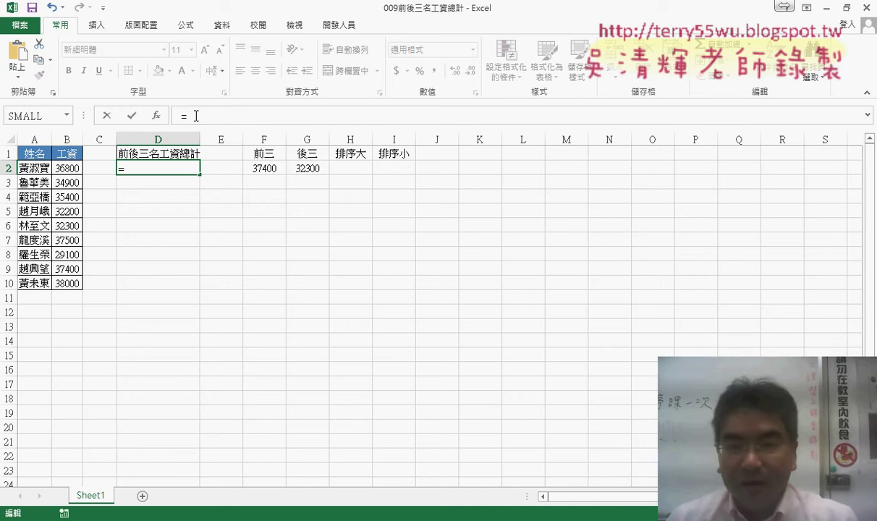
pyautogui.write('LARGE(B2:B10,3)')
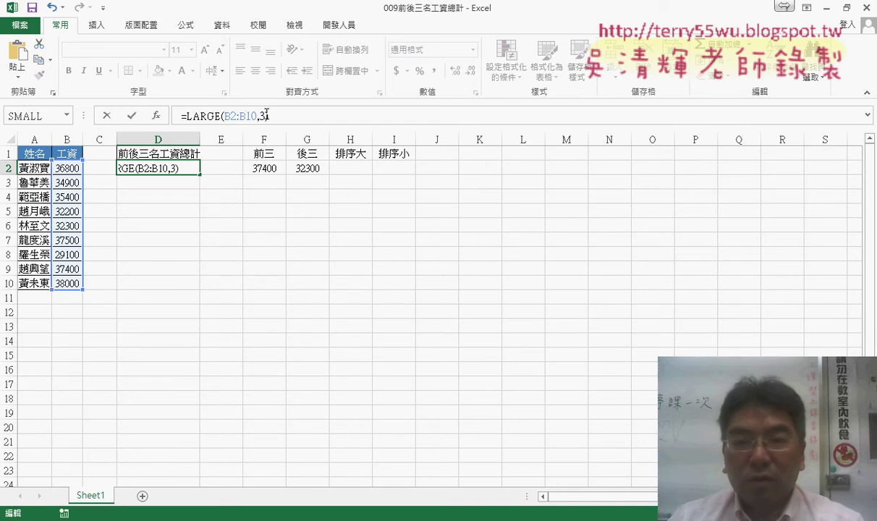
pyautogui.click(262, 114)
pyautogui.write('+')
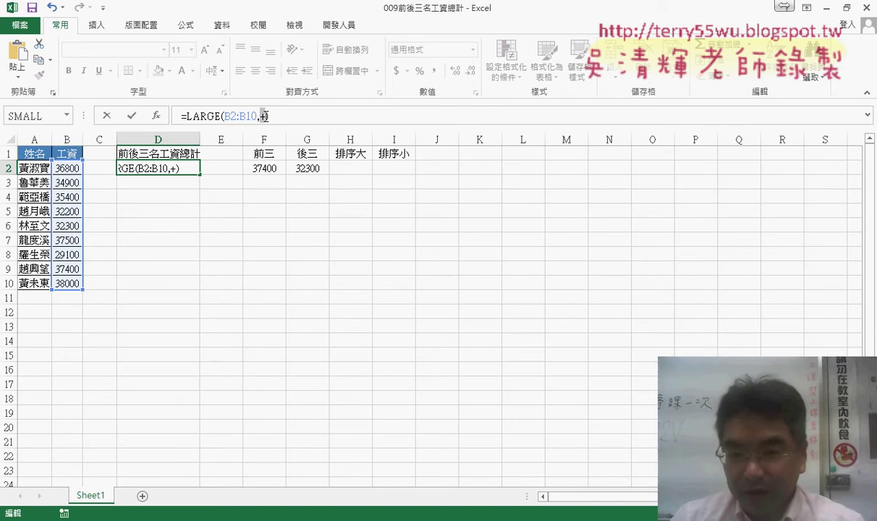
pyautogui.write('1')
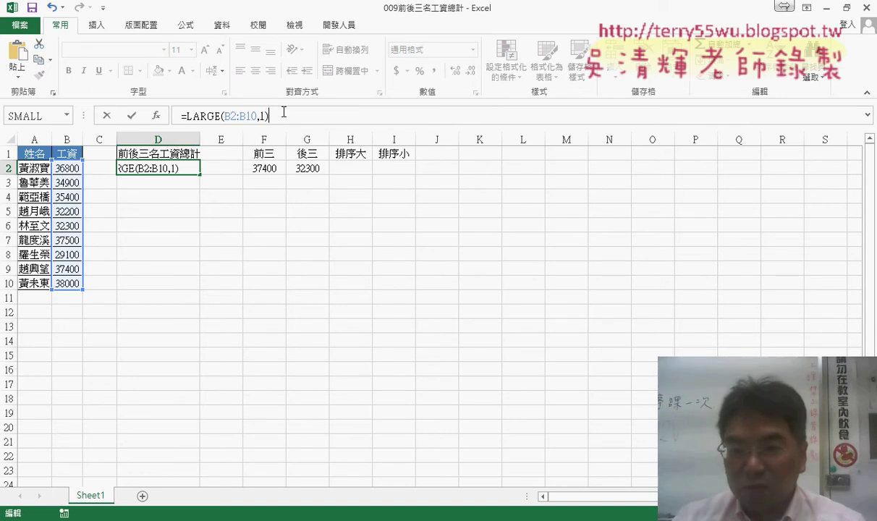
pyautogui.write('+')
# Add LARGE(B2:B10,2) and LARGE(B2:B10,3) terms to D2, totalling 112900
pyautogui.moveTo(182, 115); pyautogui.dragTo(269, 116)
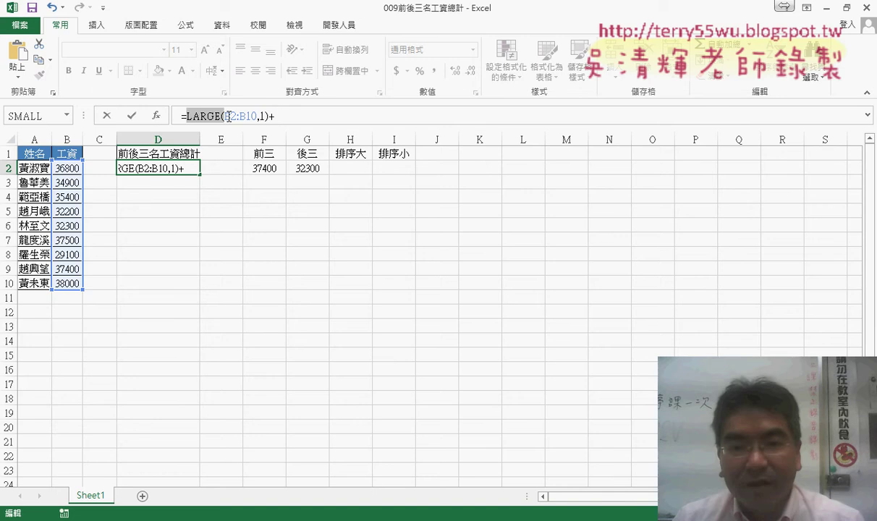
pyautogui.hotkey('ctrl', 'c')
pyautogui.click(279, 117)
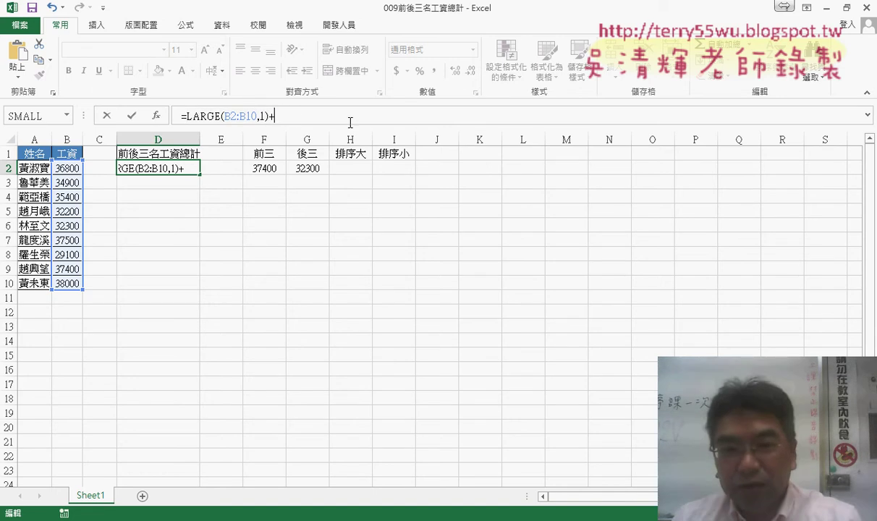
pyautogui.hotkey('ctrl', 'v')
pyautogui.doubleClick(349, 115)
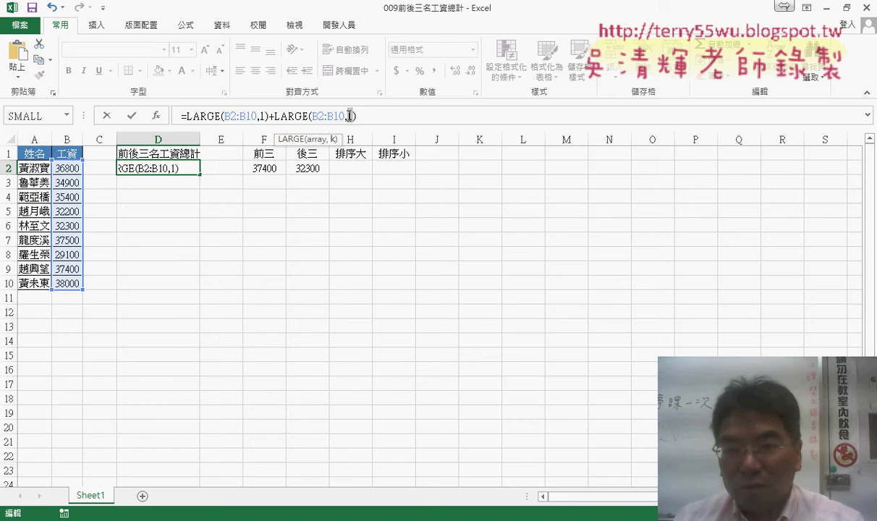
pyautogui.write('2')
pyautogui.click(369, 115)
pyautogui.write('+')
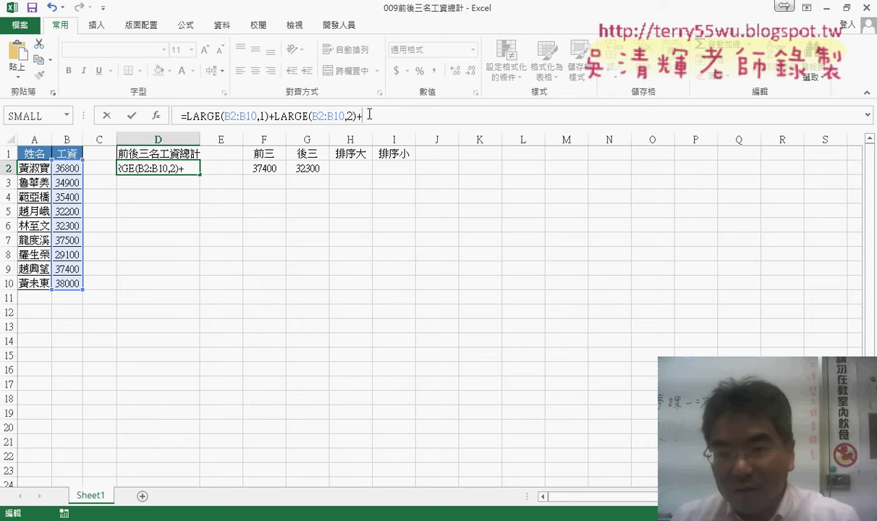
pyautogui.hotkey('ctrl', 'v')
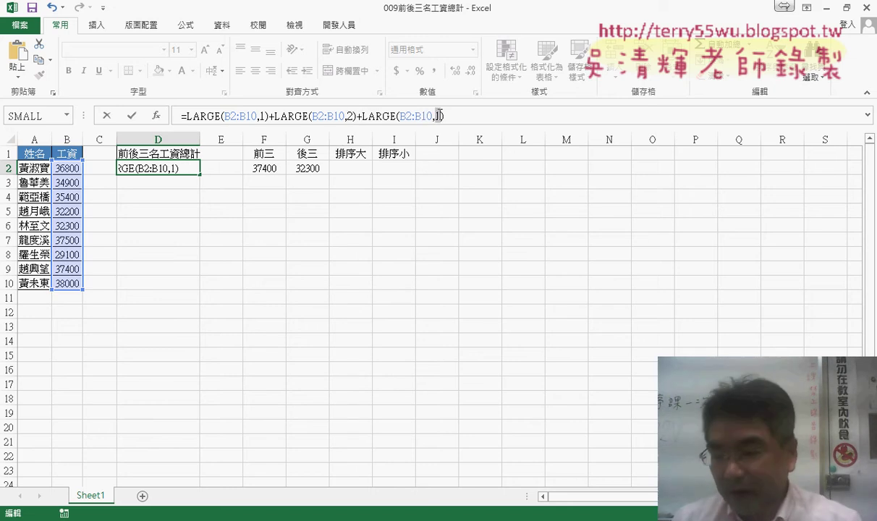
pyautogui.doubleClick(438, 116)
pyautogui.write('3')
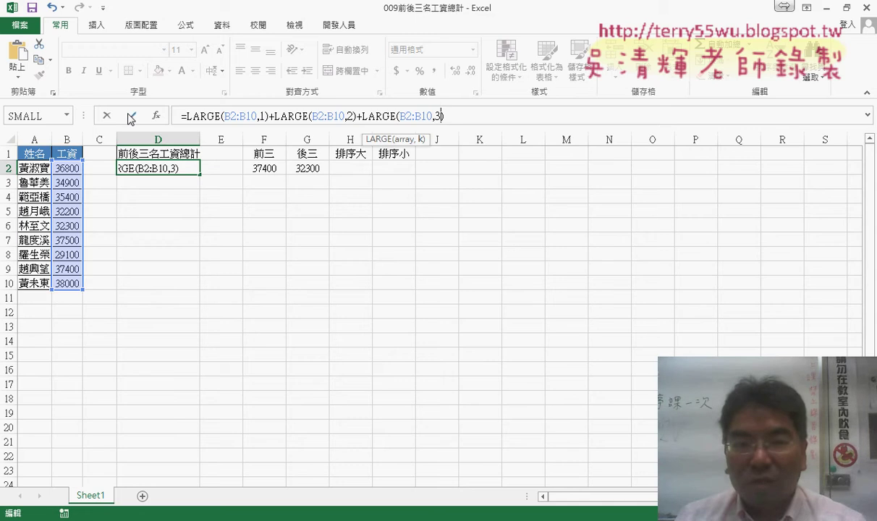
pyautogui.click(131, 117)
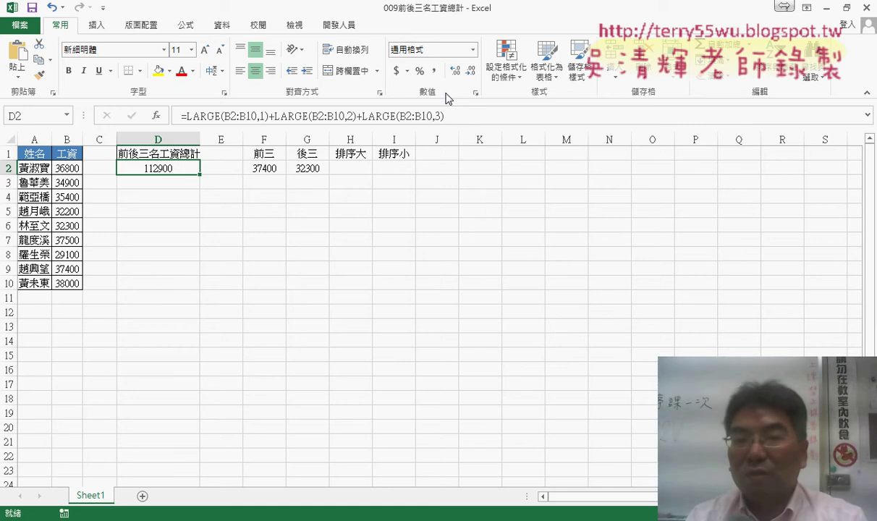
# Clear D2 and select F2's LARGE(B2:B10,3) expression for reuse
pyautogui.press('Delete')
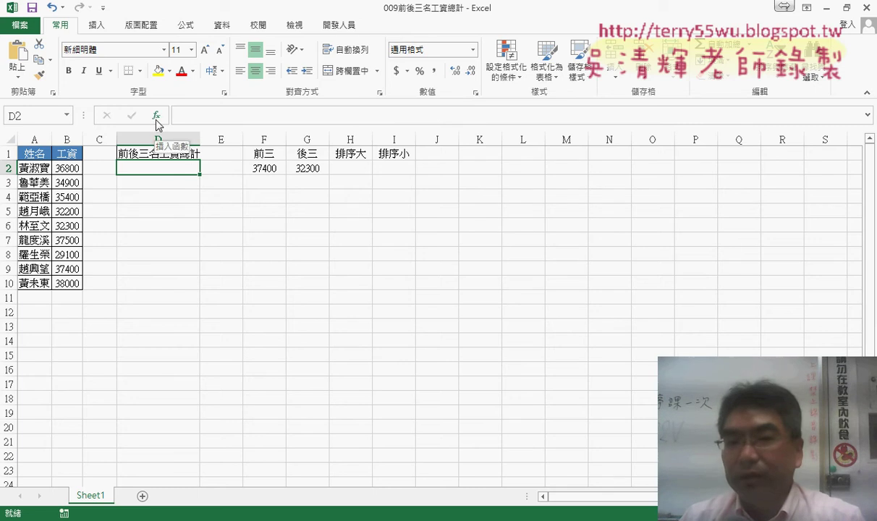
pyautogui.click(277, 169)
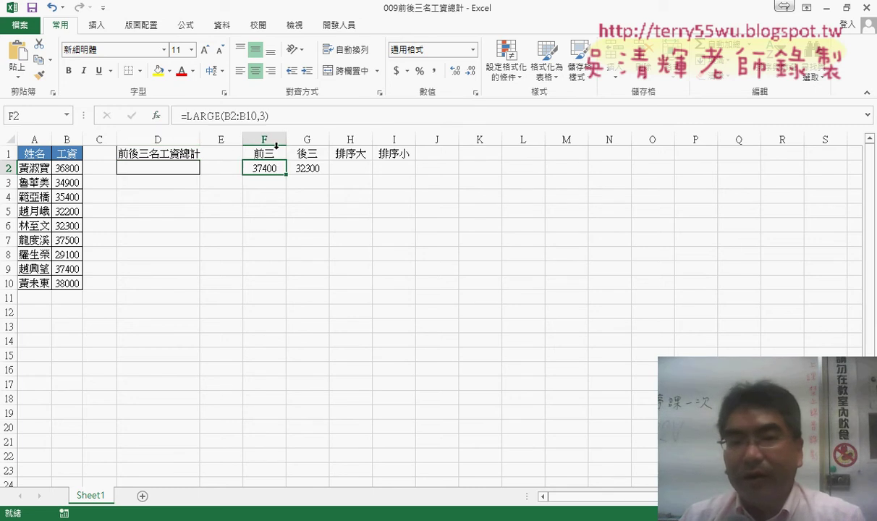
pyautogui.moveTo(269, 116); pyautogui.dragTo(187, 118)
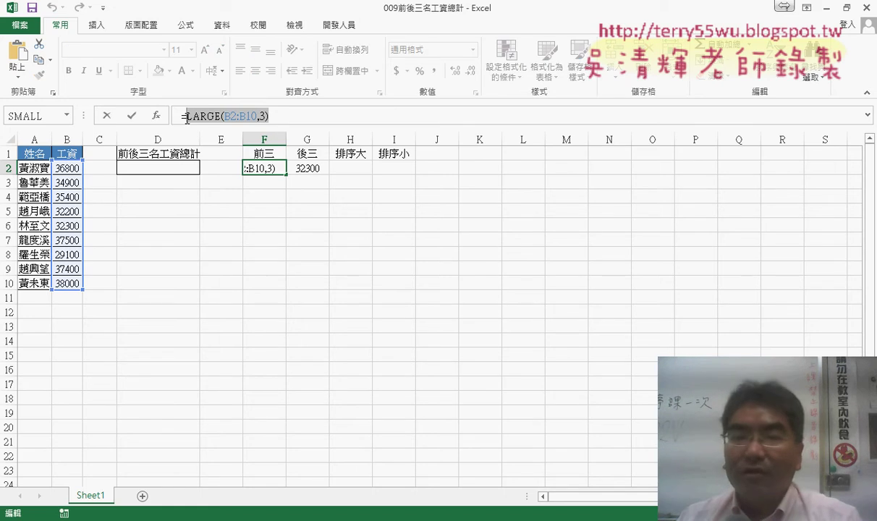
pyautogui.click(106, 116)
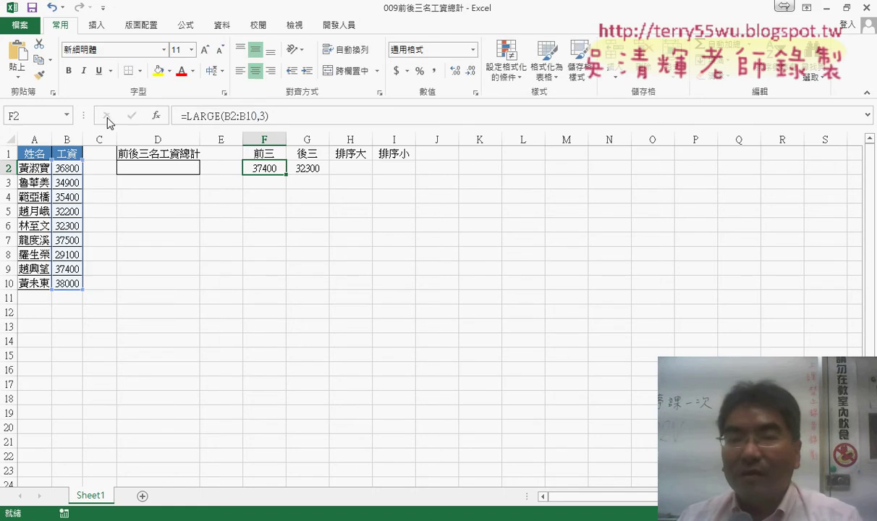
pyautogui.click(161, 171)
# Start a SUMIF in D2 with B2:B10 as its range
pyautogui.click(155, 116)
pyautogui.click(527, 186)
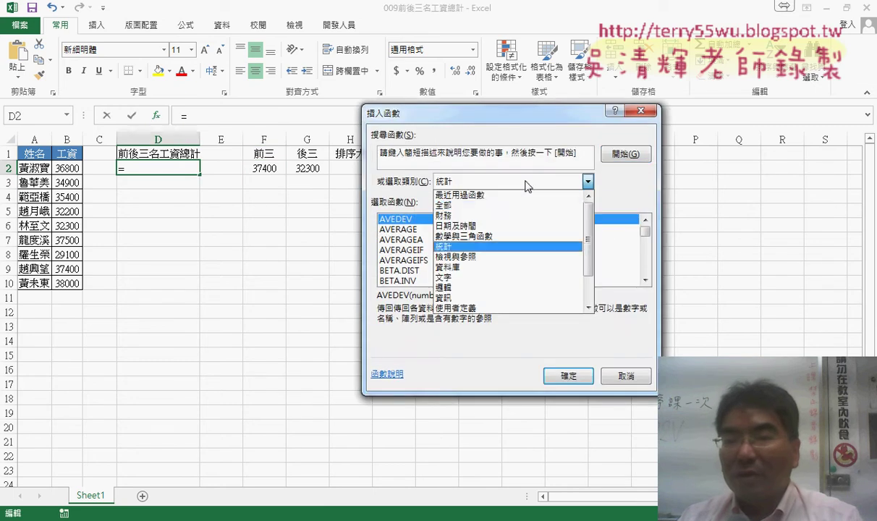
pyautogui.click(477, 195)
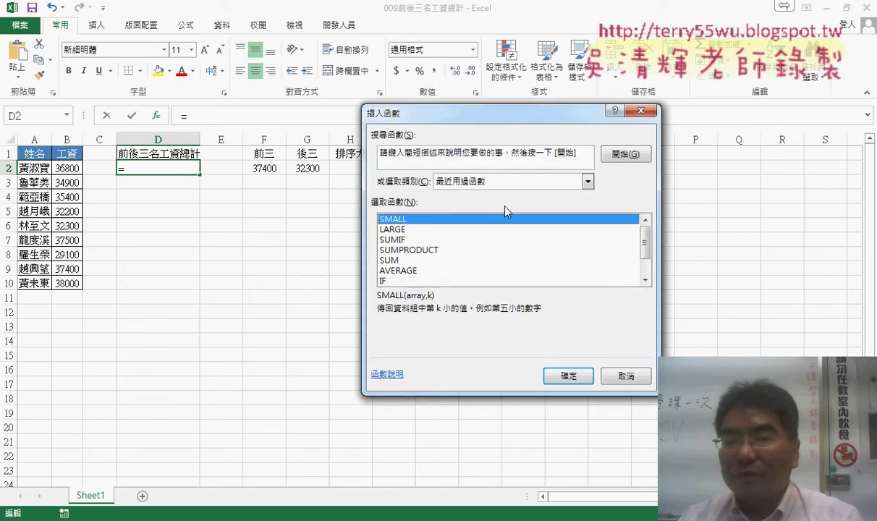
pyautogui.doubleClick(399, 241)
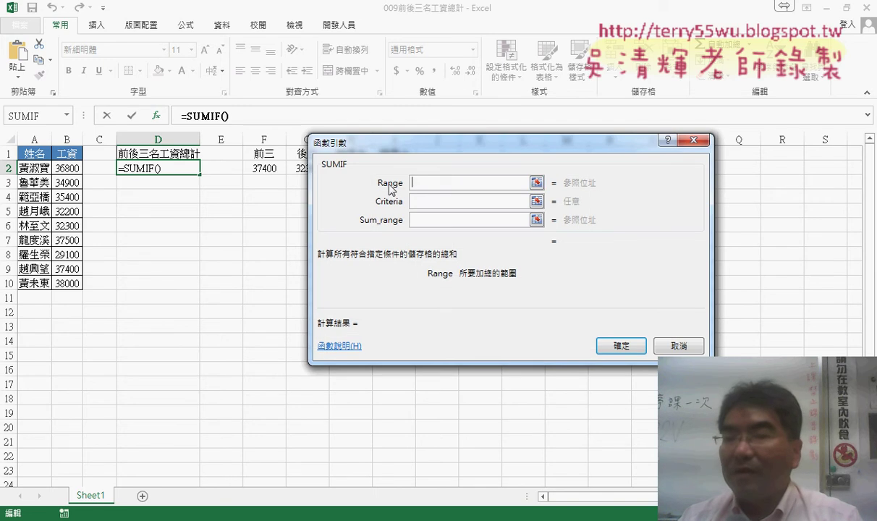
pyautogui.moveTo(427, 137); pyautogui.dragTo(503, 134)
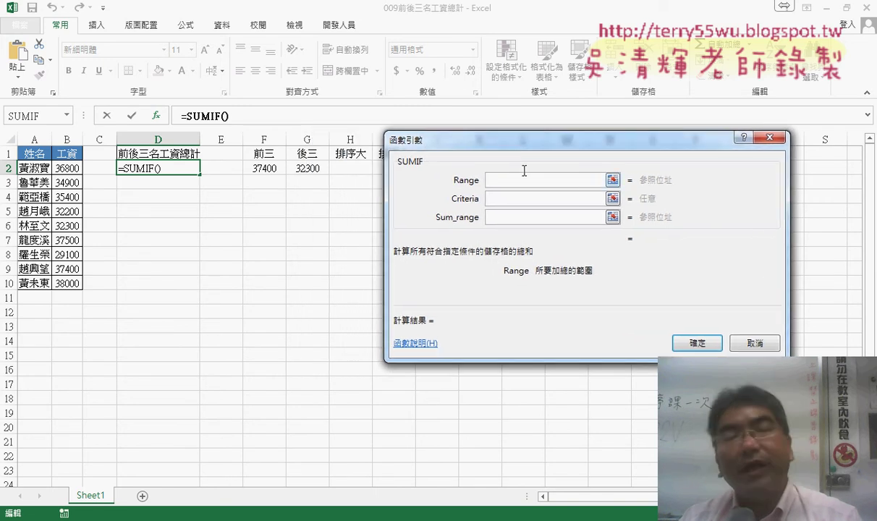
pyautogui.moveTo(66, 167); pyautogui.dragTo(67, 283)
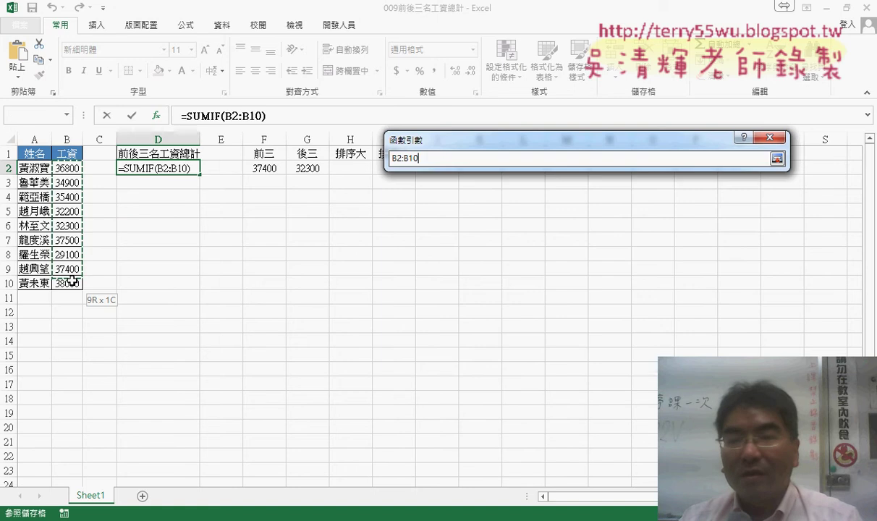
pyautogui.click(489, 199)
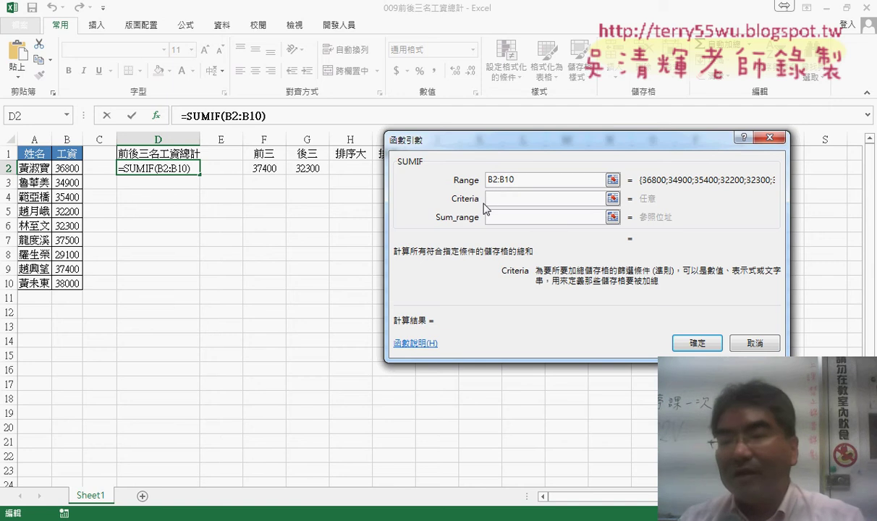
# Paste LARGE(B2:B10,3) into the SUMIF criteria, previewing 37400
pyautogui.rightClick(493, 199)
pyautogui.click(491, 226)
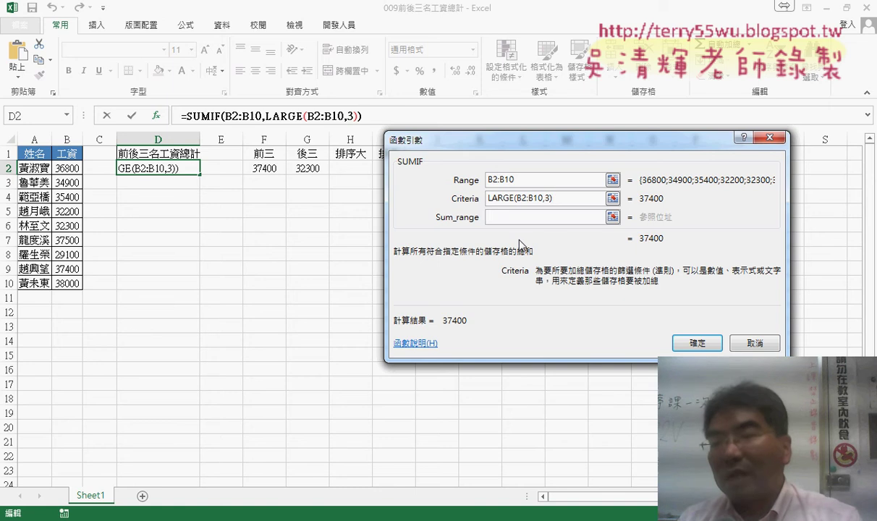
pyautogui.moveTo(553, 199); pyautogui.dragTo(465, 188)
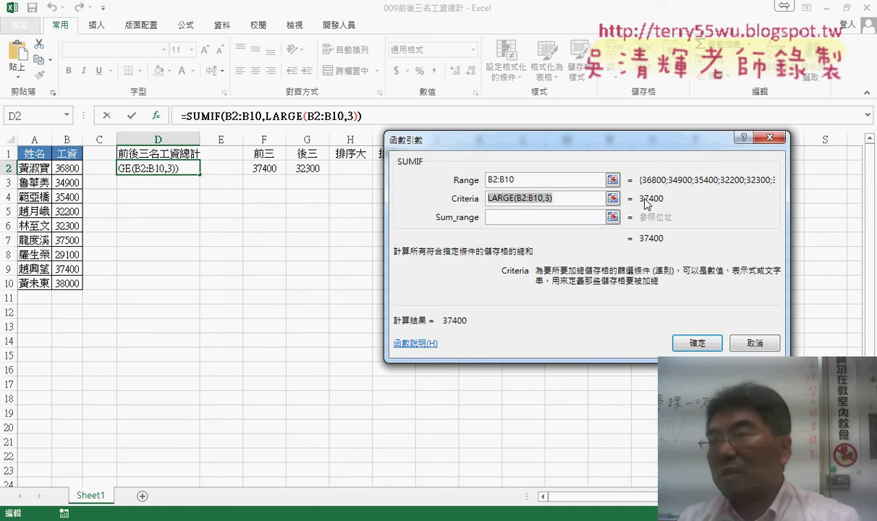
pyautogui.click(489, 199)
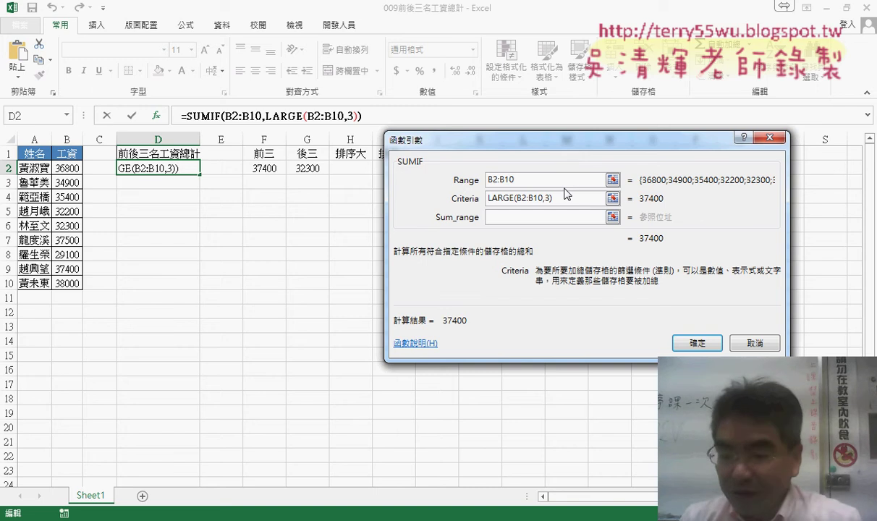
# Make the criteria ">="&LARGE(B2:B10,3), leave Sum_range empty, and confirm D2's 112900 total
pyautogui.write('""')
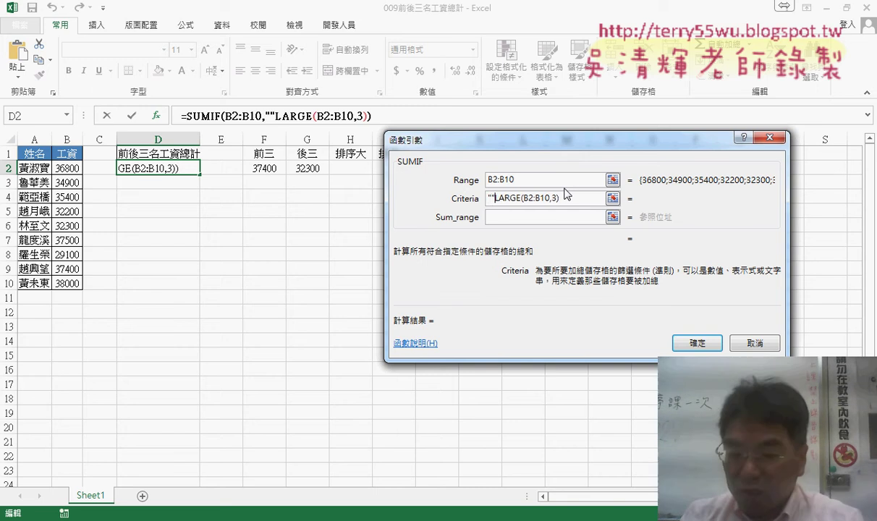
pyautogui.write('&')
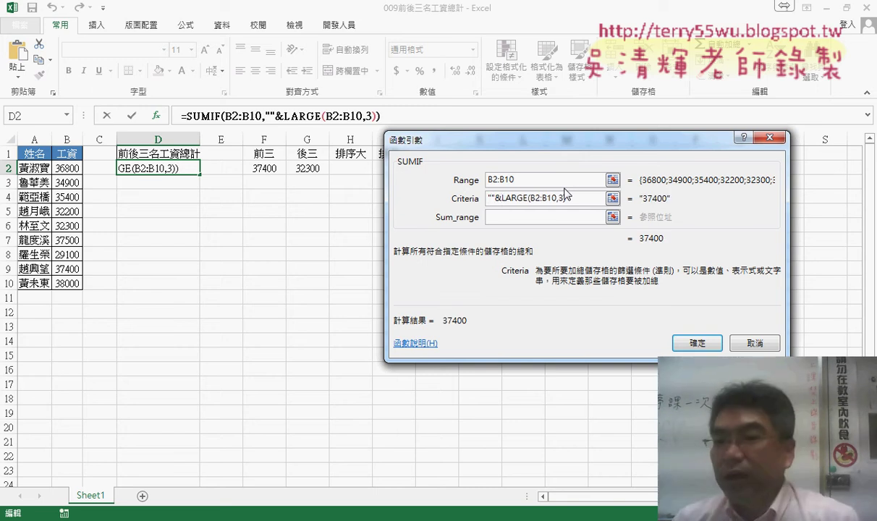
pyautogui.moveTo(502, 199); pyautogui.dragTo(581, 199)
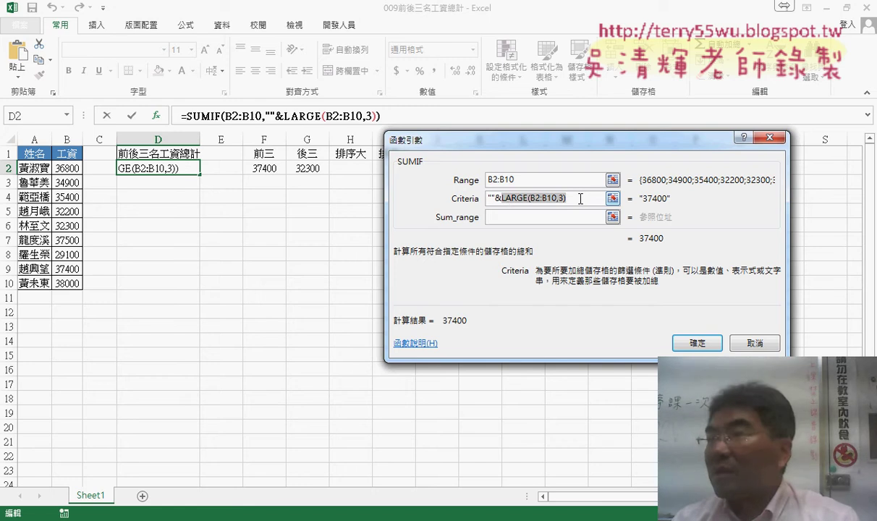
pyautogui.click(490, 198)
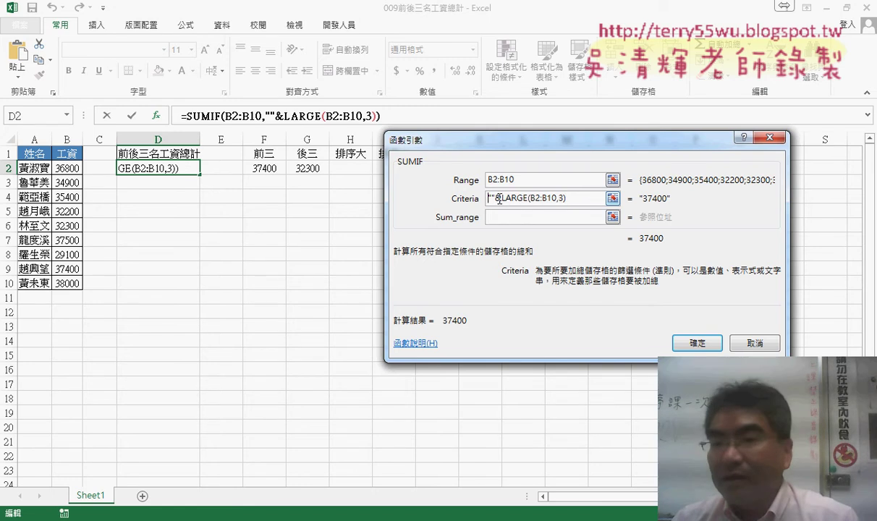
pyautogui.write('>')
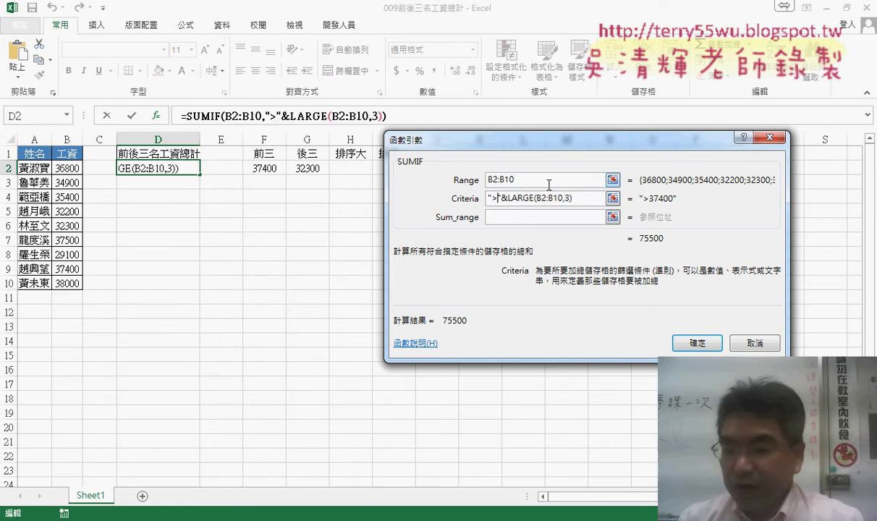
pyautogui.write('=')
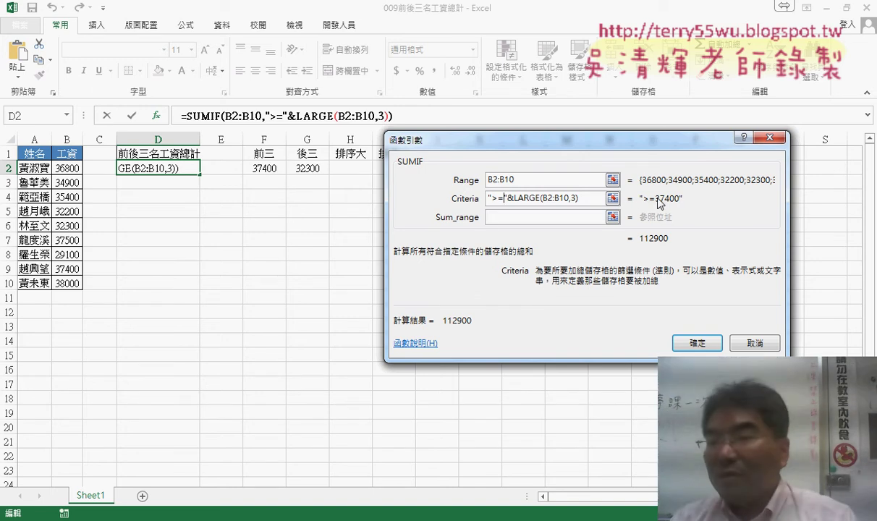
pyautogui.click(488, 216)
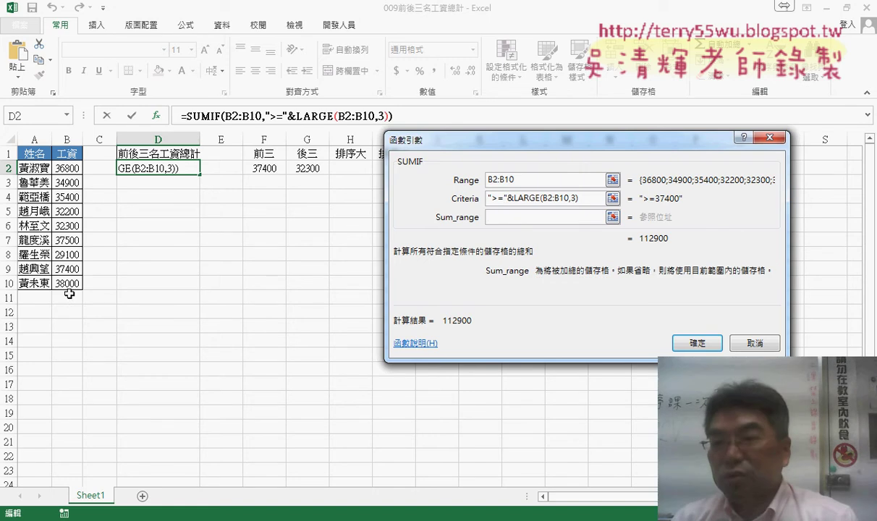
pyautogui.click(489, 179)
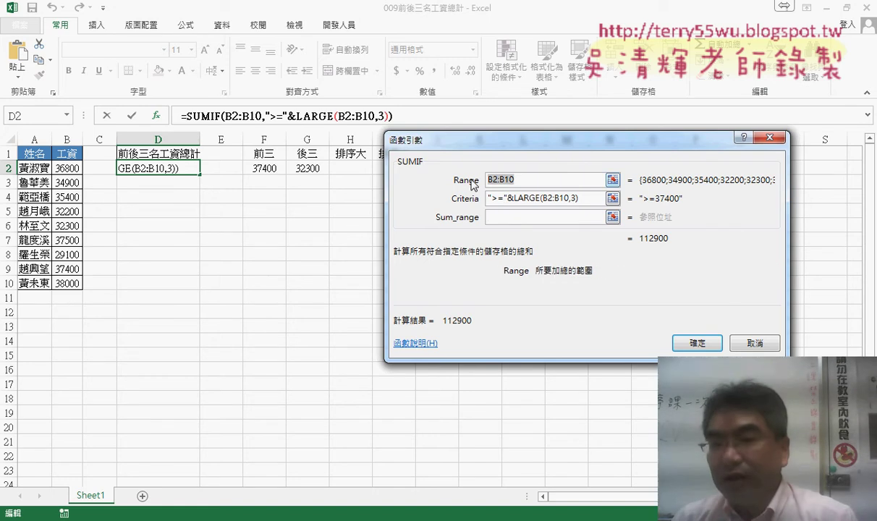
pyautogui.click(494, 217)
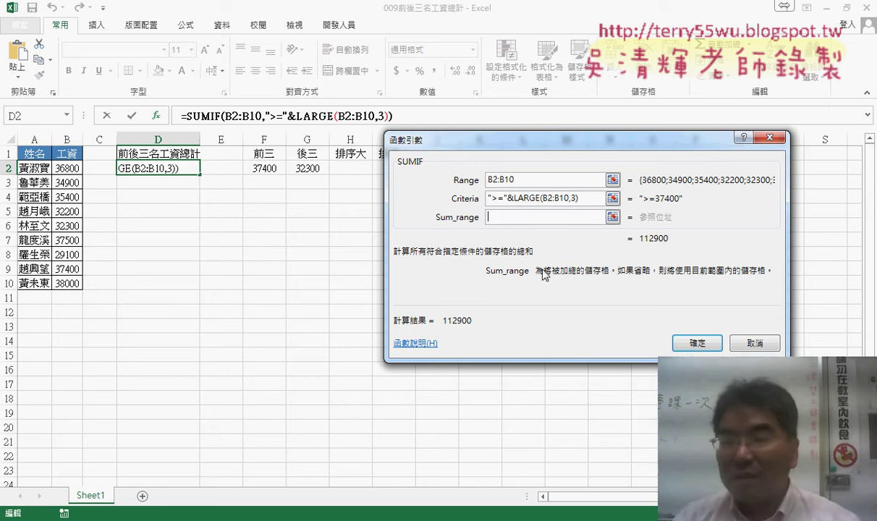
pyautogui.click(696, 342)
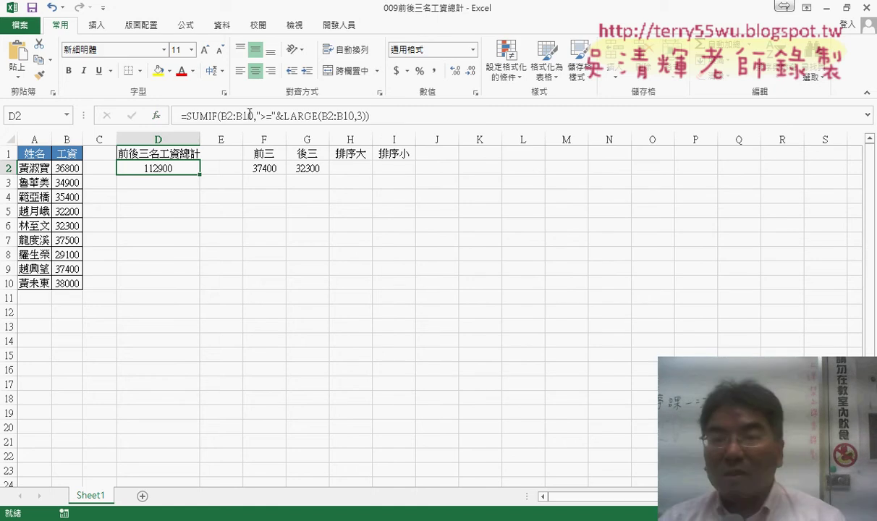
pyautogui.moveTo(376, 115); pyautogui.dragTo(188, 114)
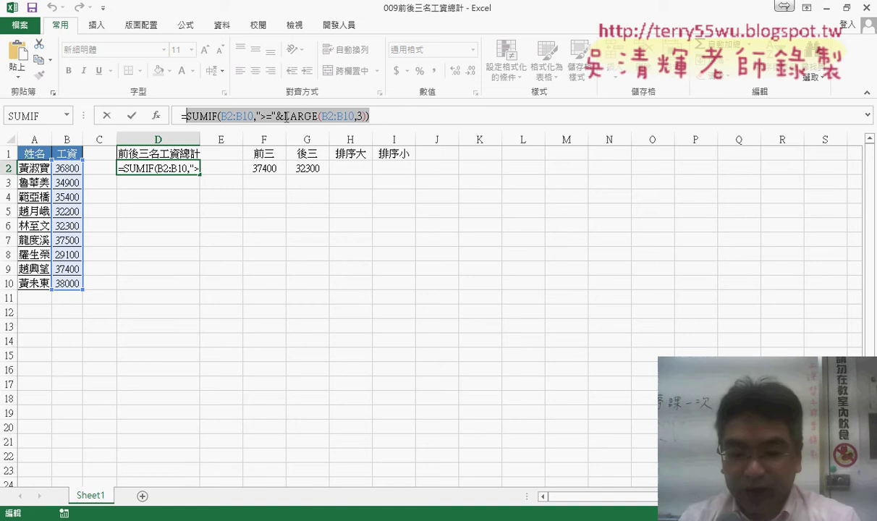
# Append +SUMIF(B2:B10,"<="&SMALL(B2:B10,3)) to D2's formula, giving 206500
pyautogui.hotkey('ctrl', 'c')
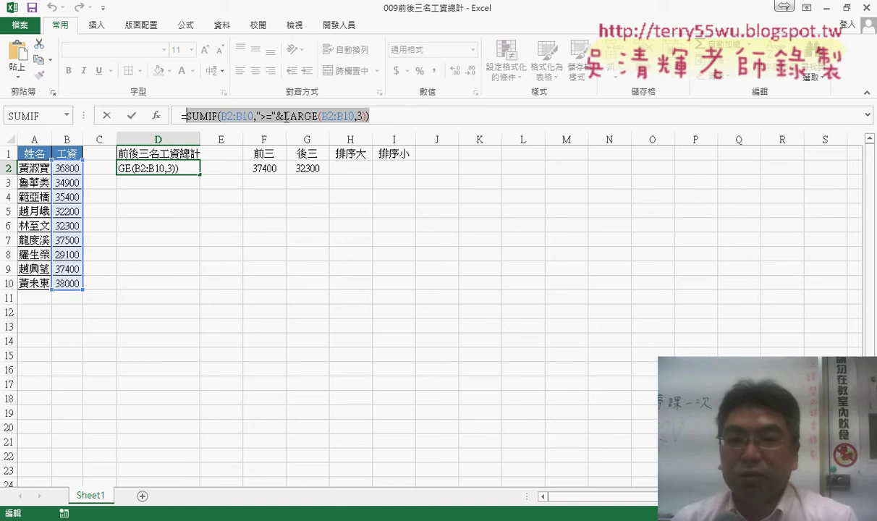
pyautogui.click(411, 121)
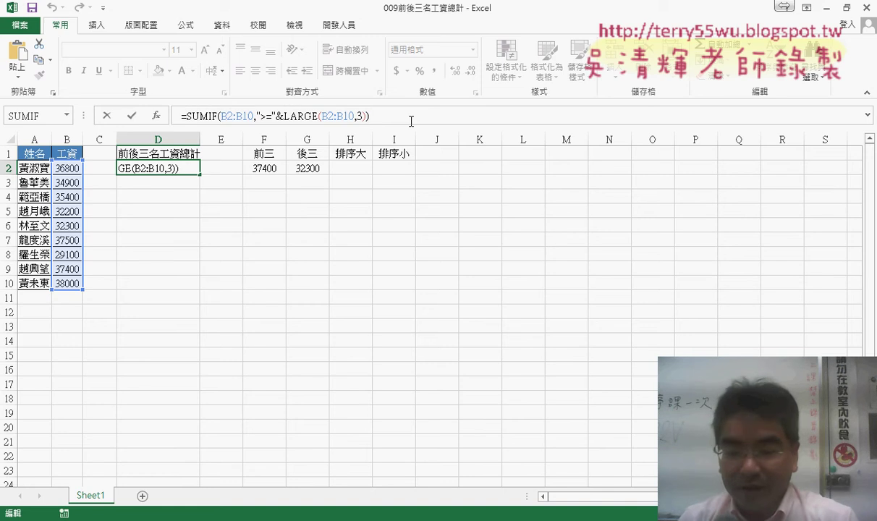
pyautogui.write('+')
pyautogui.hotkey('ctrl', 'v')
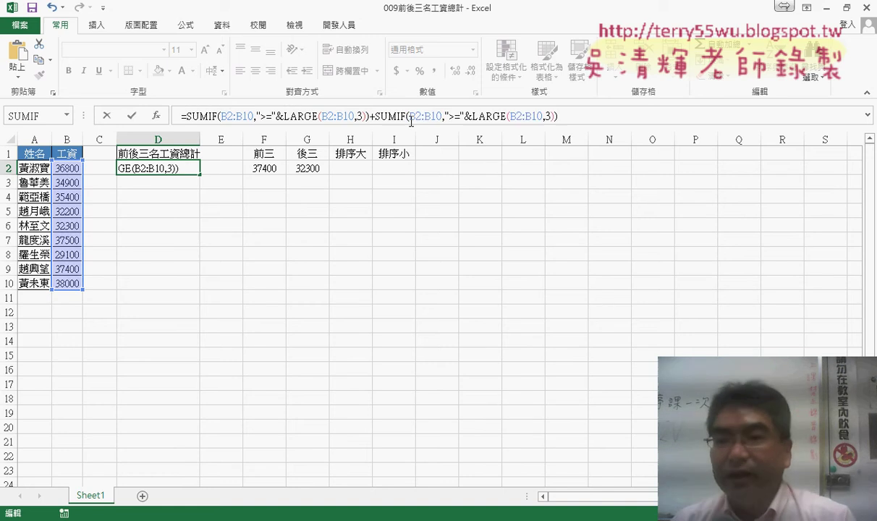
pyautogui.moveTo(472, 115); pyautogui.dragTo(508, 116)
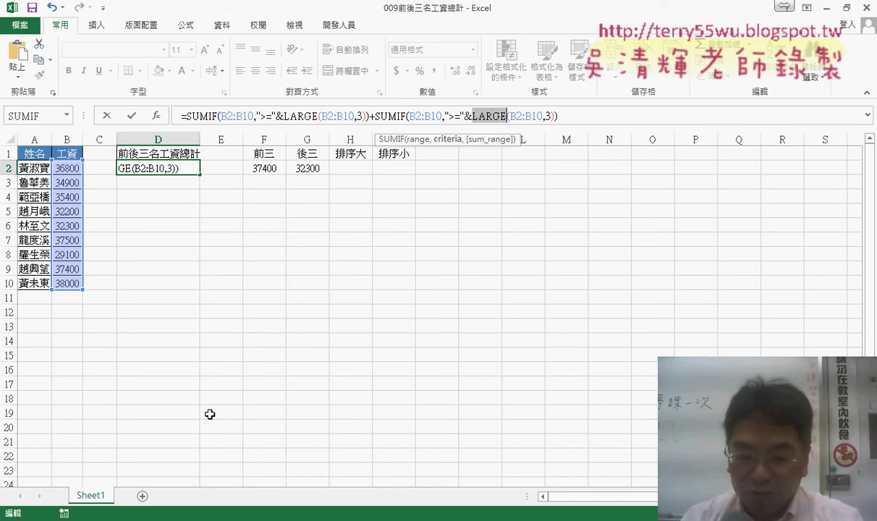
pyautogui.write('sa')
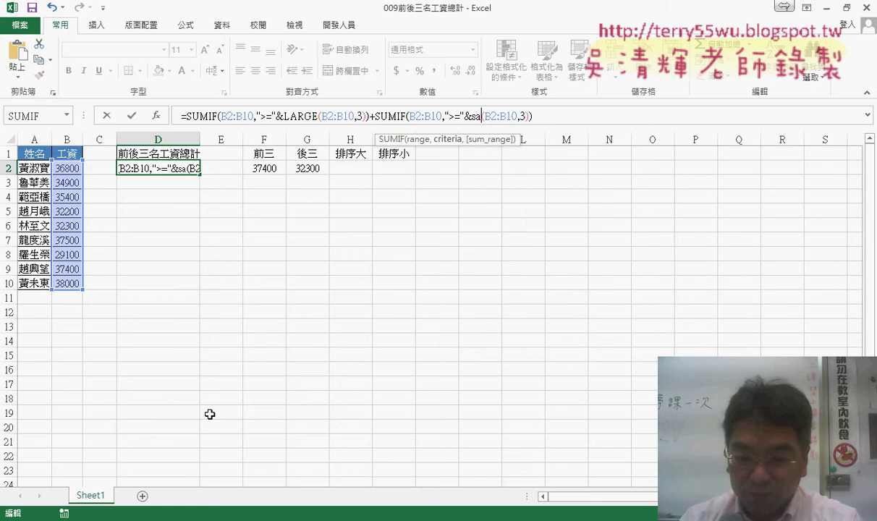
pyautogui.press('BackSpace')
pyautogui.write('ma')
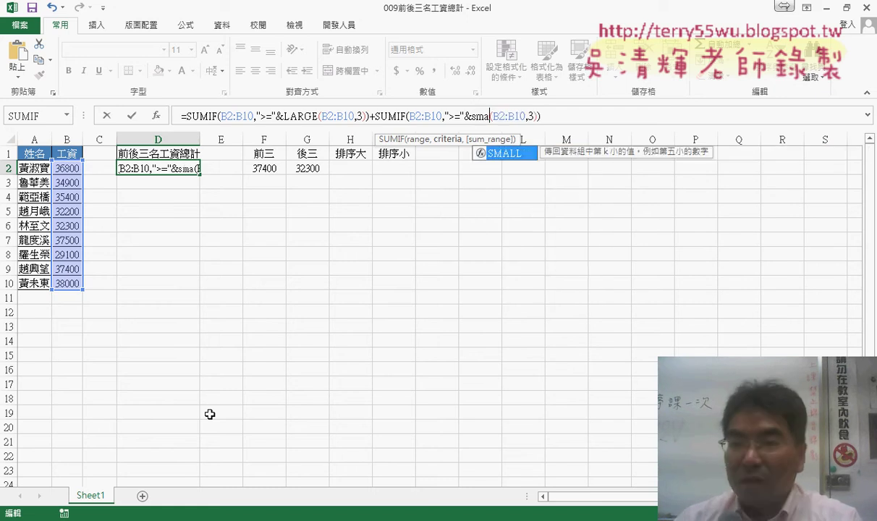
pyautogui.write('ll')
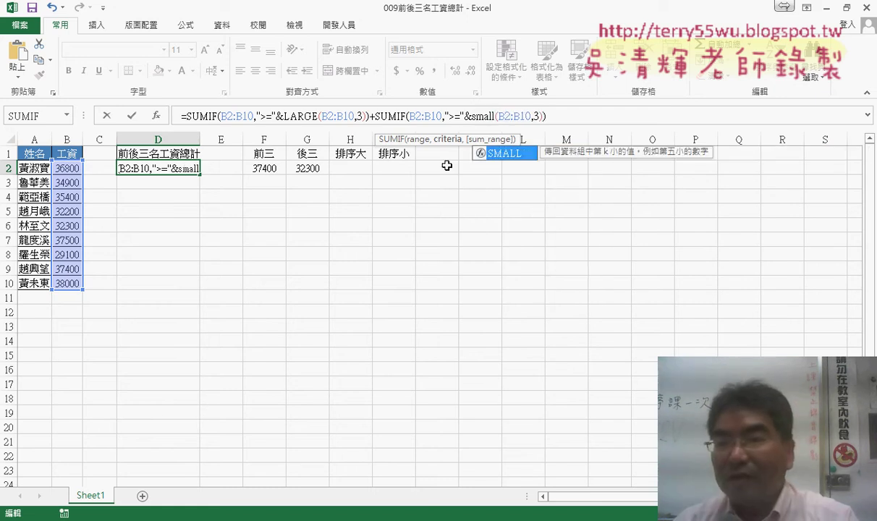
pyautogui.click(457, 117)
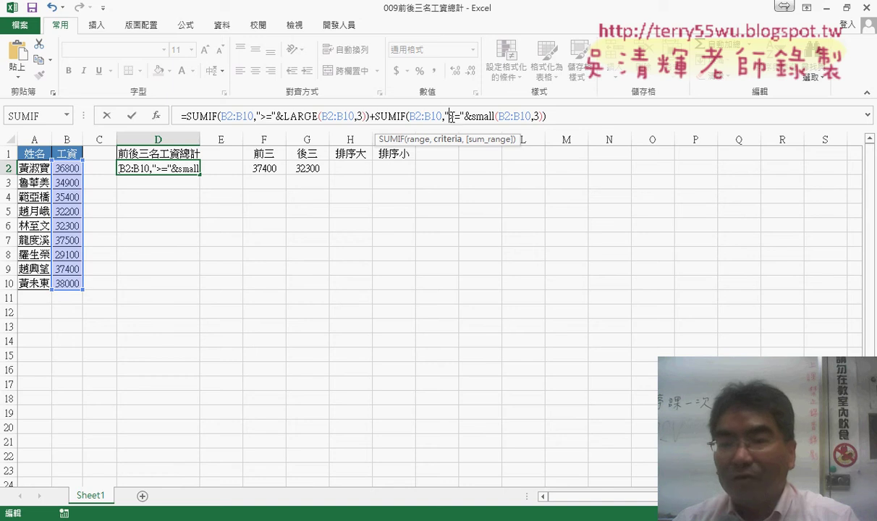
pyautogui.press('BackSpace')
pyautogui.write('<')
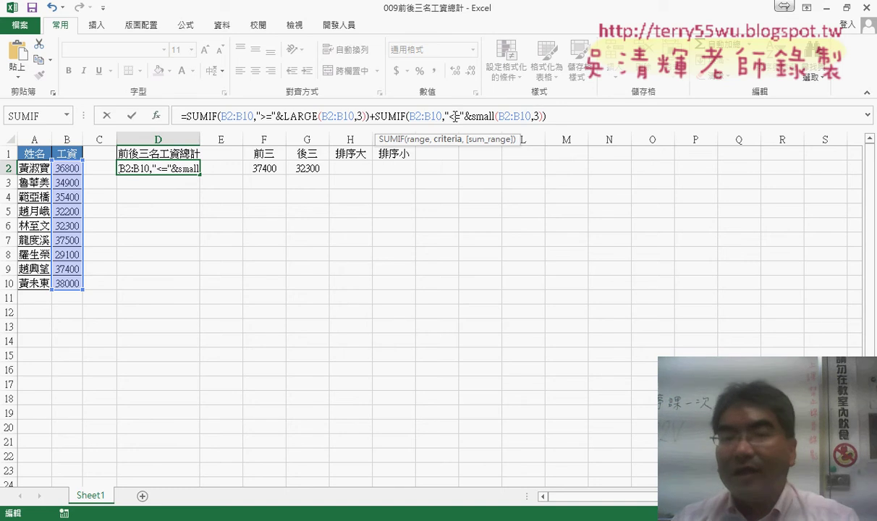
pyautogui.click(132, 117)
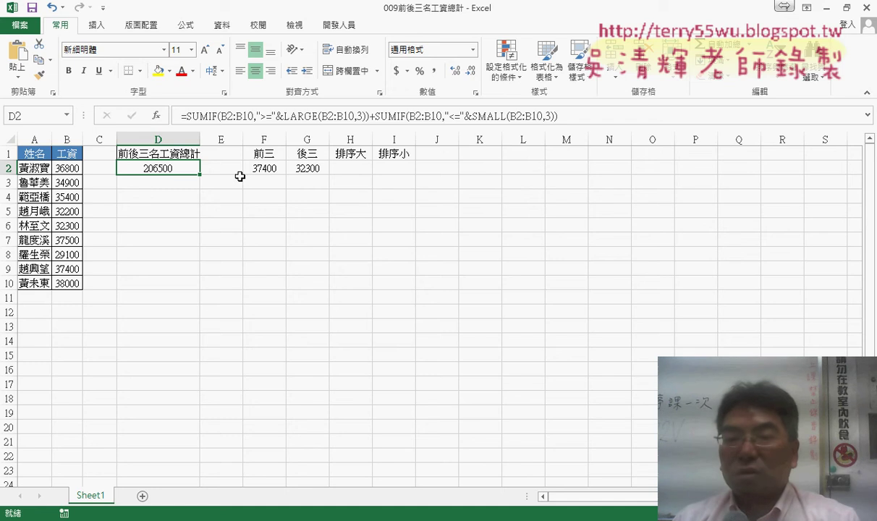
# Review F2 and G2, mark B2:B10, H2:H10 and I2:I10, and show the Data ribbon
pyautogui.click(263, 169)
pyautogui.click(309, 169)
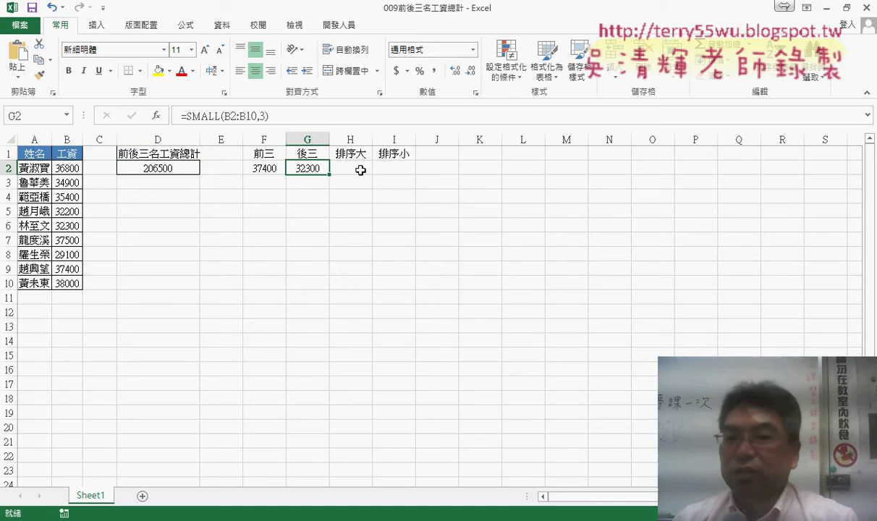
pyautogui.click(361, 169)
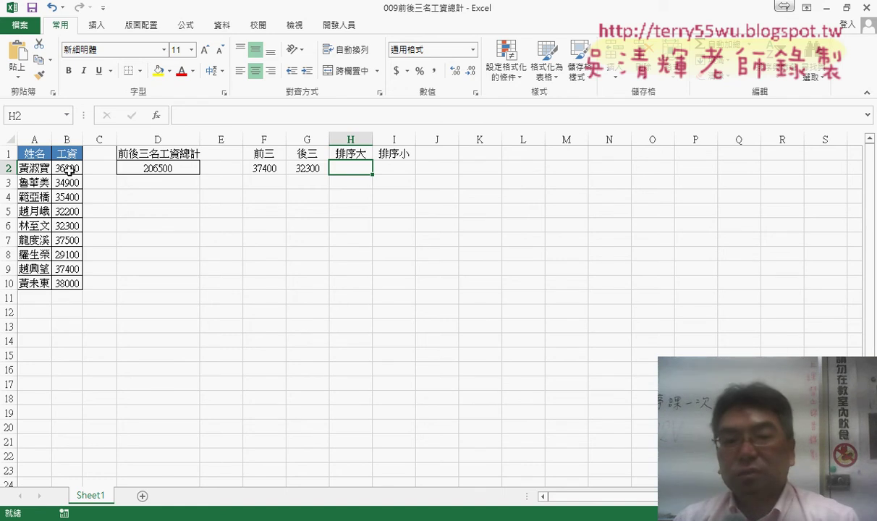
pyautogui.moveTo(67, 169); pyautogui.dragTo(71, 283)
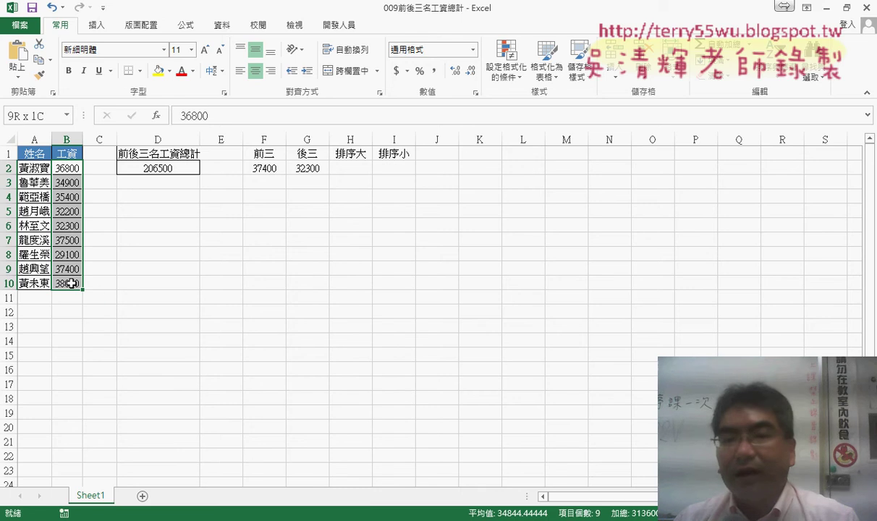
pyautogui.moveTo(346, 168); pyautogui.dragTo(348, 285)
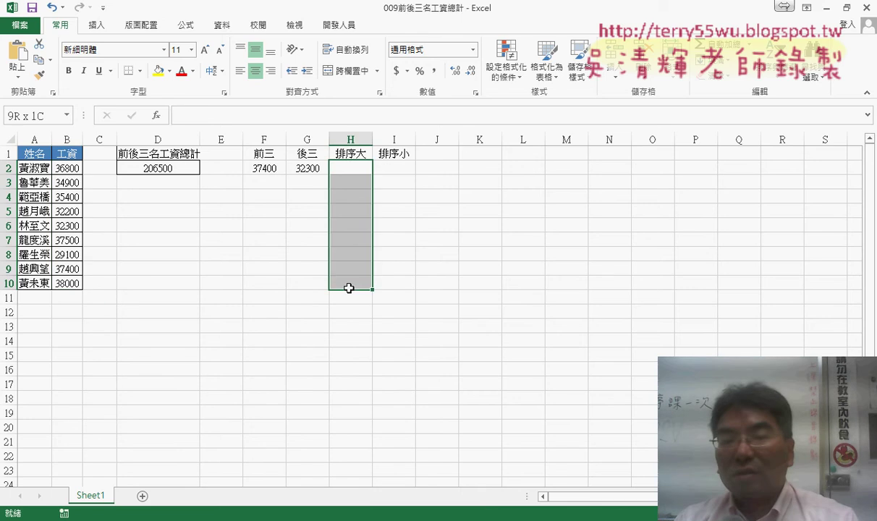
pyautogui.moveTo(396, 168); pyautogui.dragTo(399, 285)
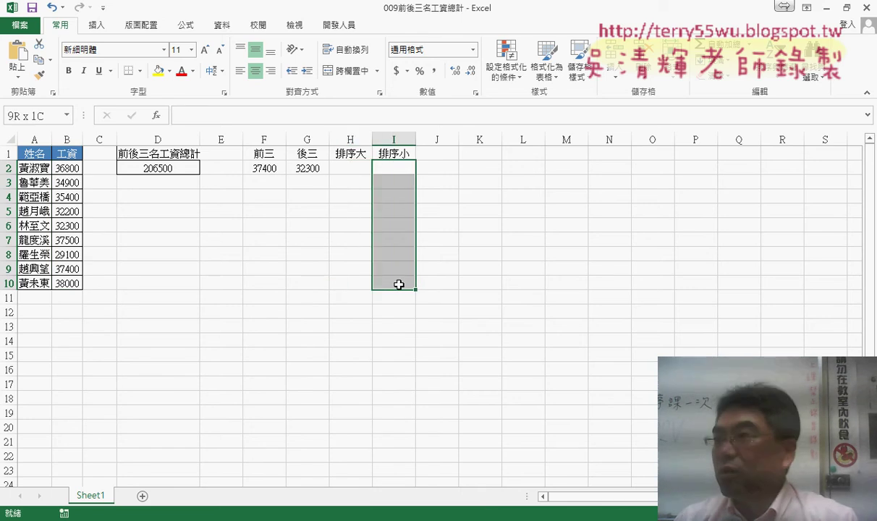
pyautogui.click(67, 149)
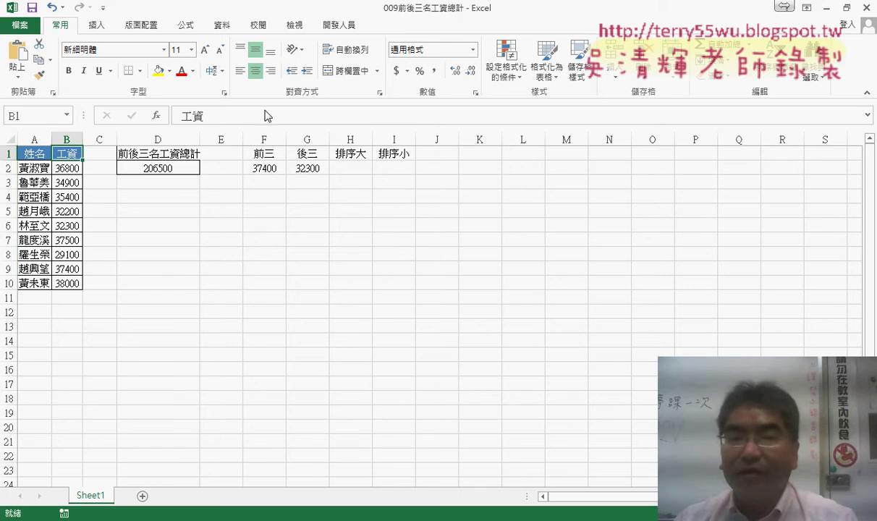
pyautogui.click(222, 26)
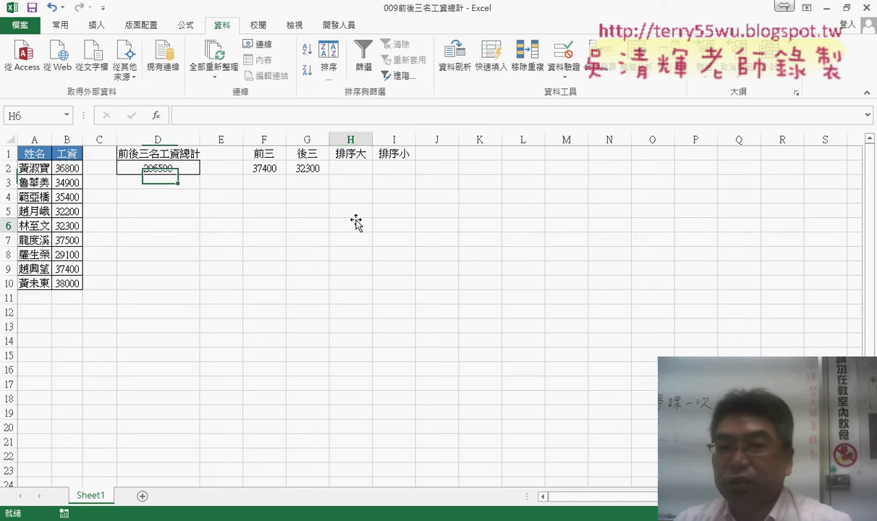
# Enter =LARGE(B$2:B$10,1) in H2, showing the highest salary 38000
pyautogui.click(349, 168)
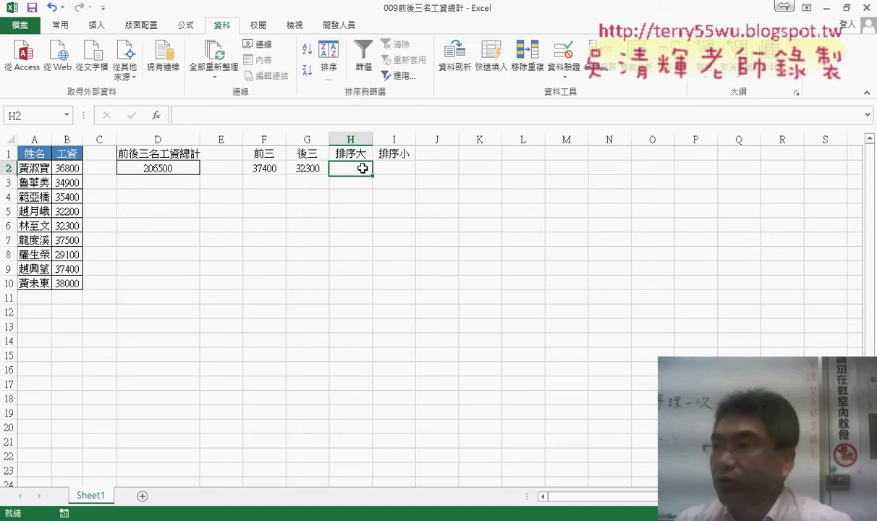
pyautogui.click(156, 116)
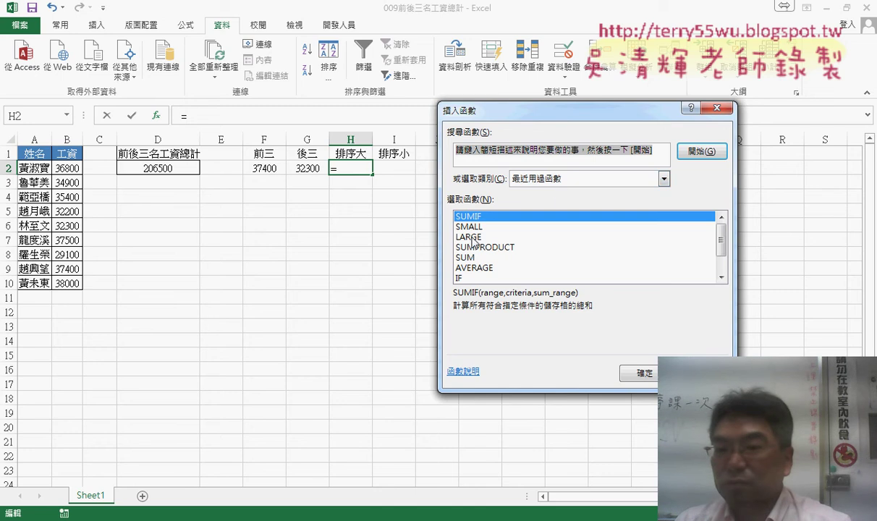
pyautogui.doubleClick(469, 237)
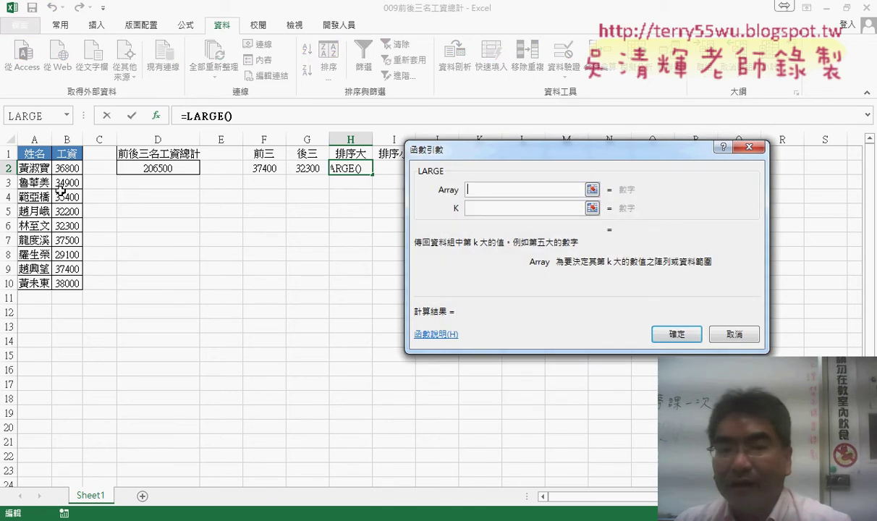
pyautogui.moveTo(67, 167); pyautogui.dragTo(67, 282)
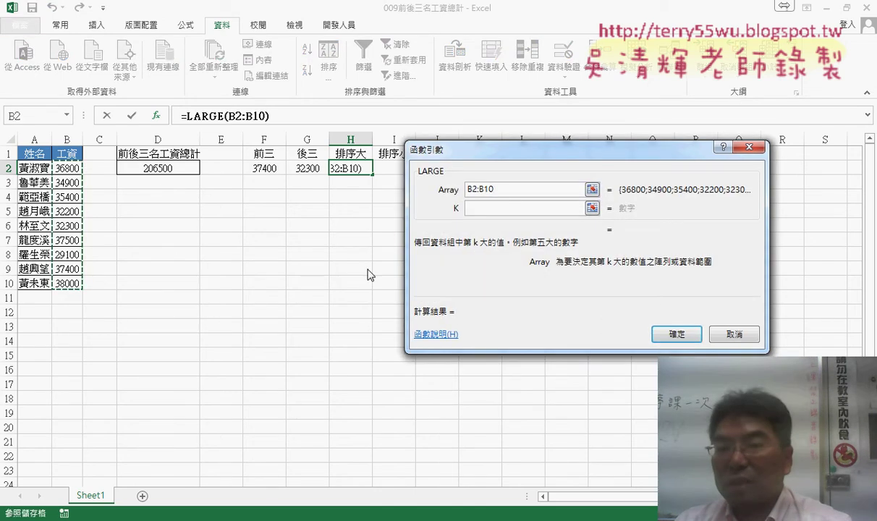
pyautogui.moveTo(505, 190); pyautogui.dragTo(441, 195)
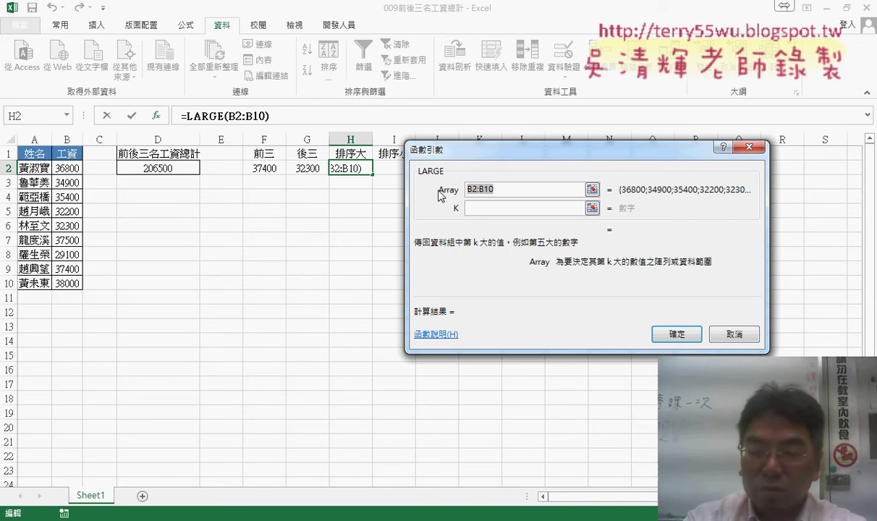
pyautogui.press('F4')
pyautogui.press('F4')
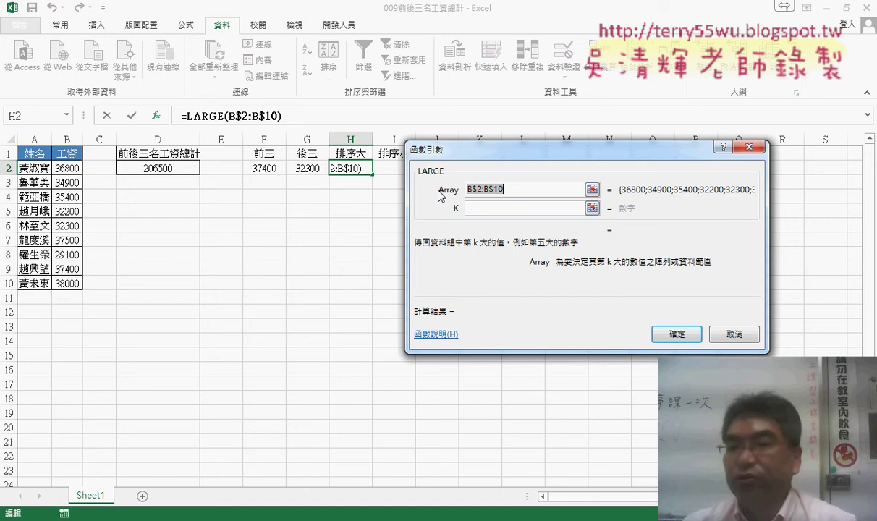
pyautogui.click(476, 208)
pyautogui.write('1')
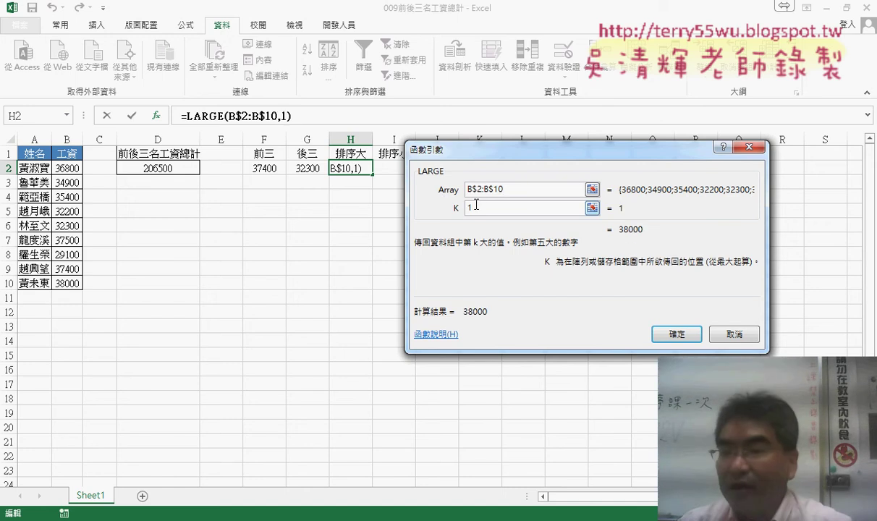
pyautogui.click(676, 334)
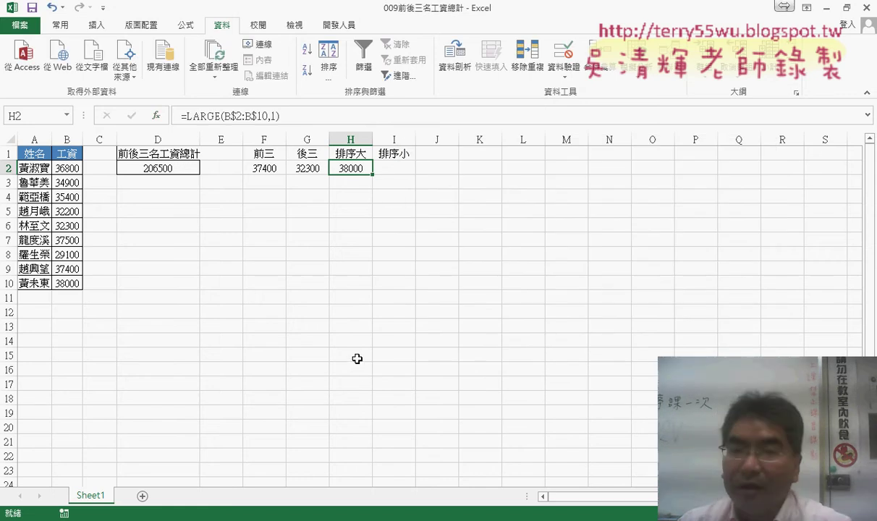
# Review H2's formula in the formula bar, pointing out row 2's number
pyautogui.click(277, 116)
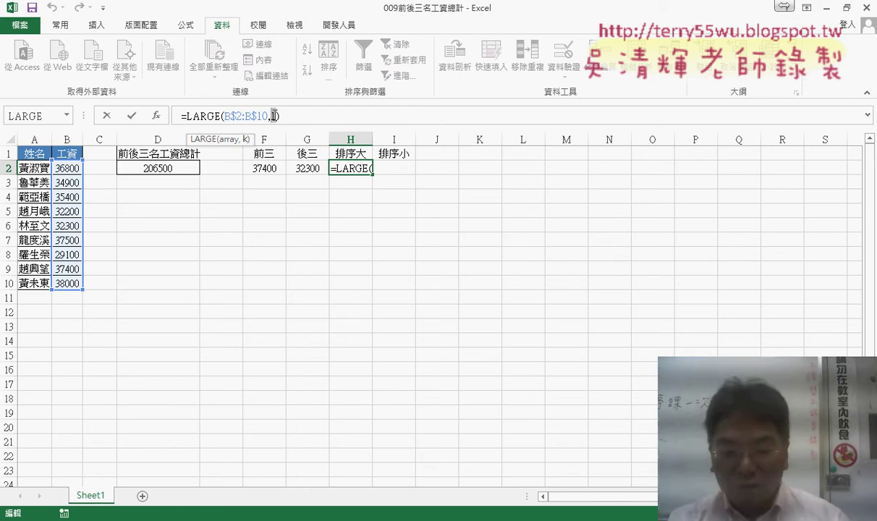
pyautogui.click(274, 116)
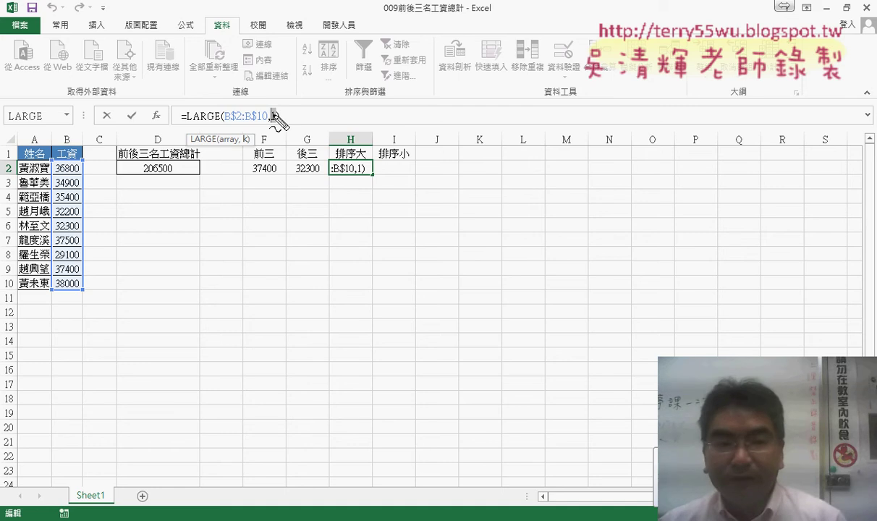
pyautogui.moveTo(15, 163); pyautogui.dragTo(7, 172)
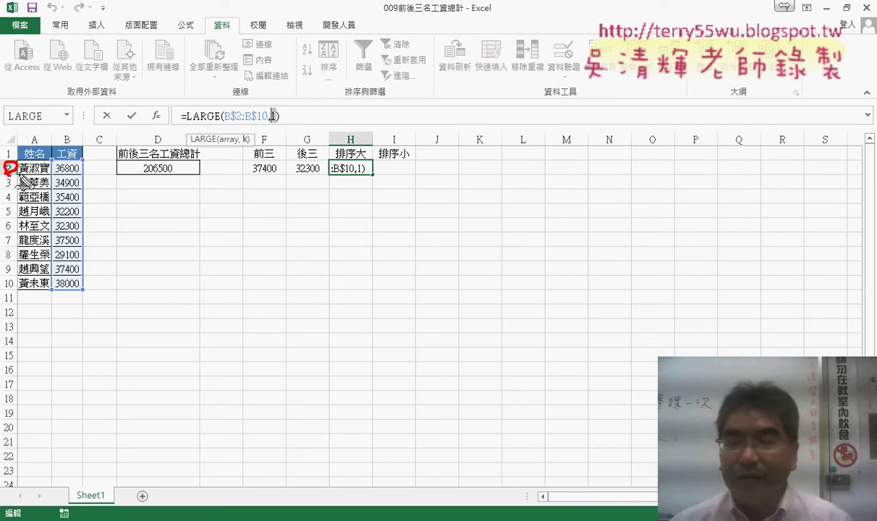
pyautogui.click(131, 116)
pyautogui.click(431, 166)
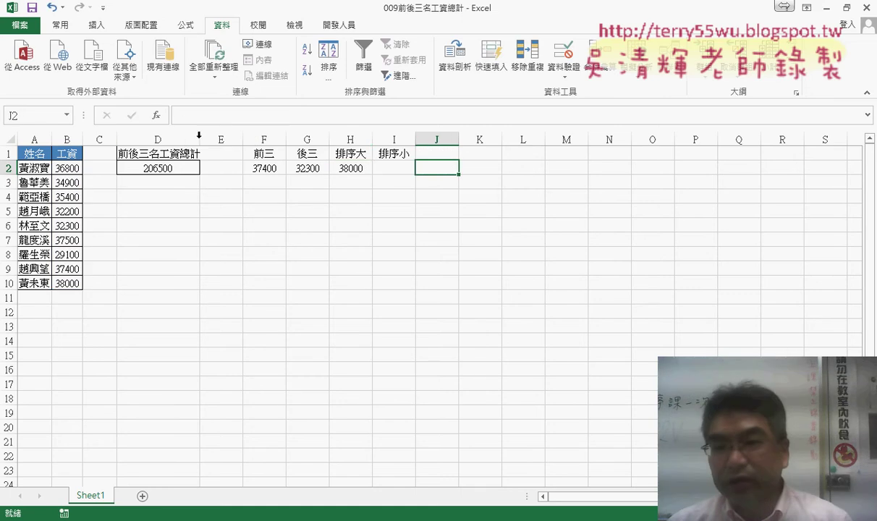
pyautogui.click(156, 116)
# Enter =ROW() in J2 from the lookup and reference category and fill it down
pyautogui.click(583, 178)
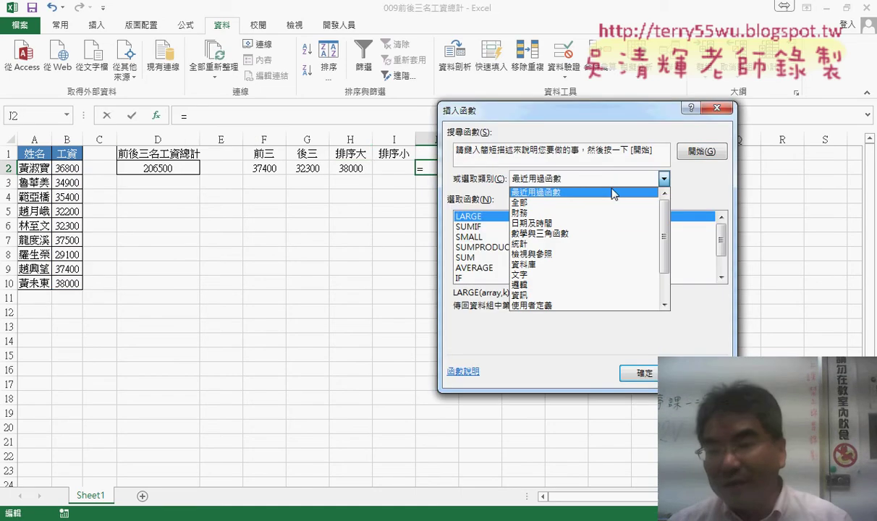
pyautogui.click(550, 257)
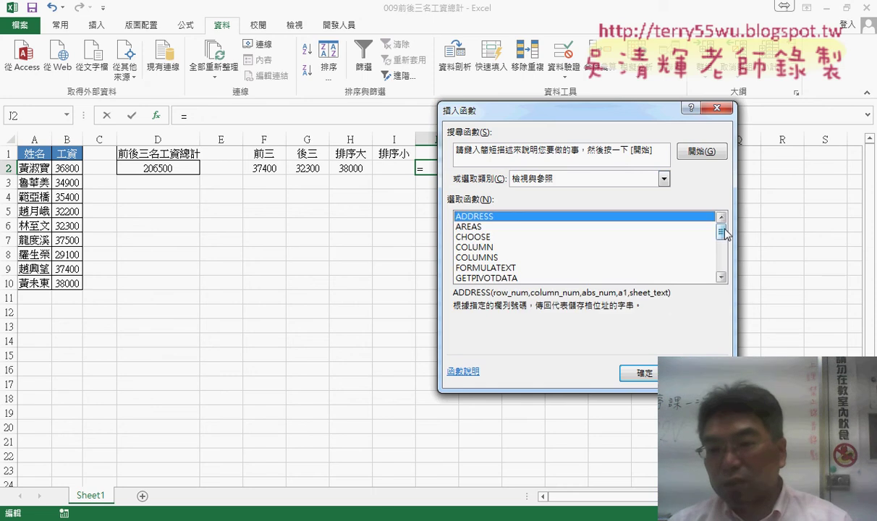
pyautogui.moveTo(721, 227); pyautogui.dragTo(723, 243)
pyautogui.scroll(-1, 720, 239)
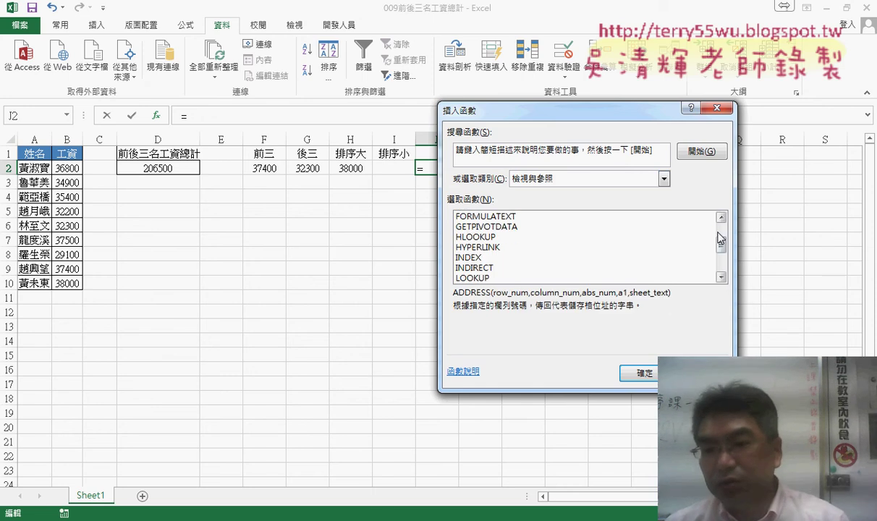
pyautogui.click(709, 246)
pyautogui.scroll(-3, 709, 261)
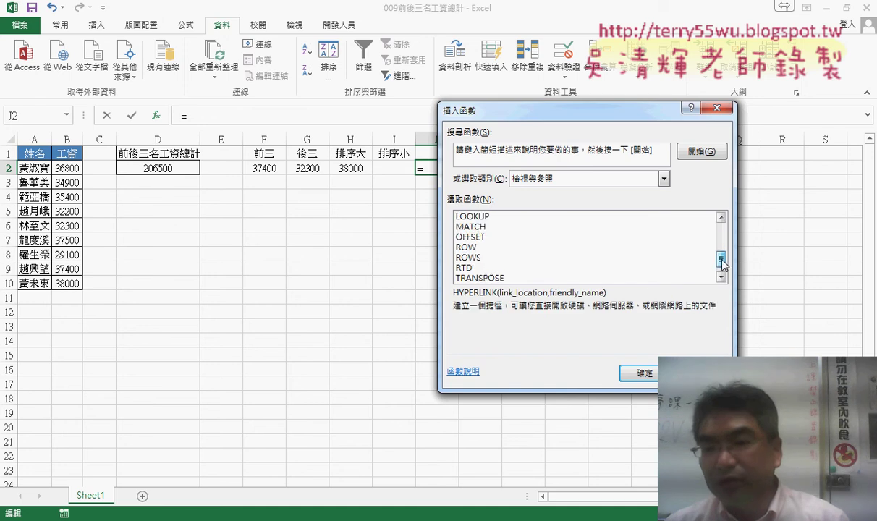
pyautogui.click(490, 239)
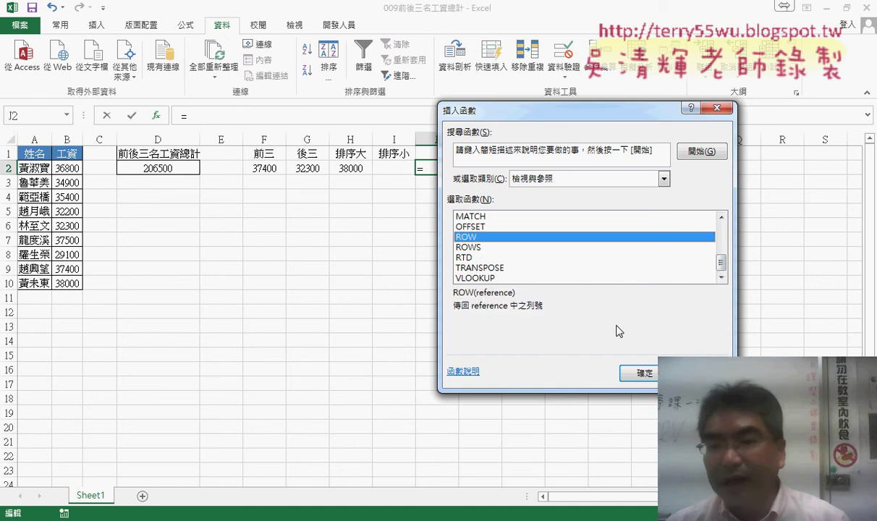
pyautogui.click(638, 373)
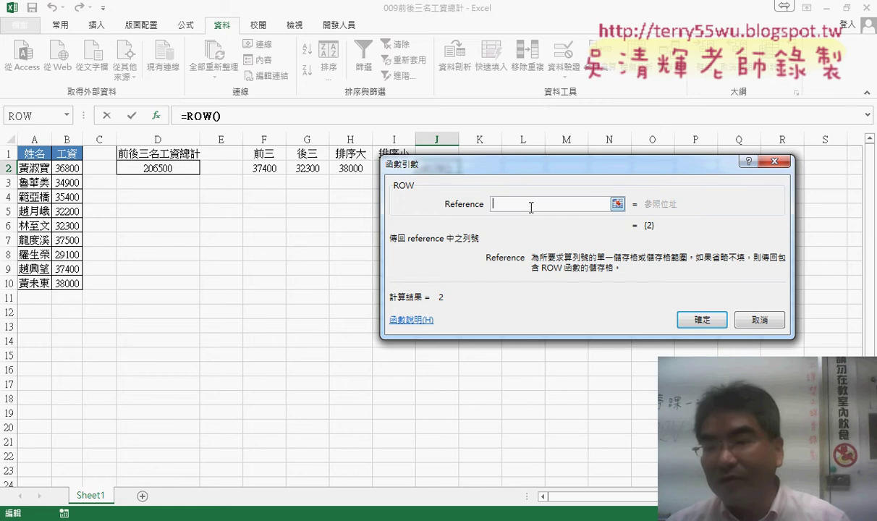
pyautogui.click(713, 330)
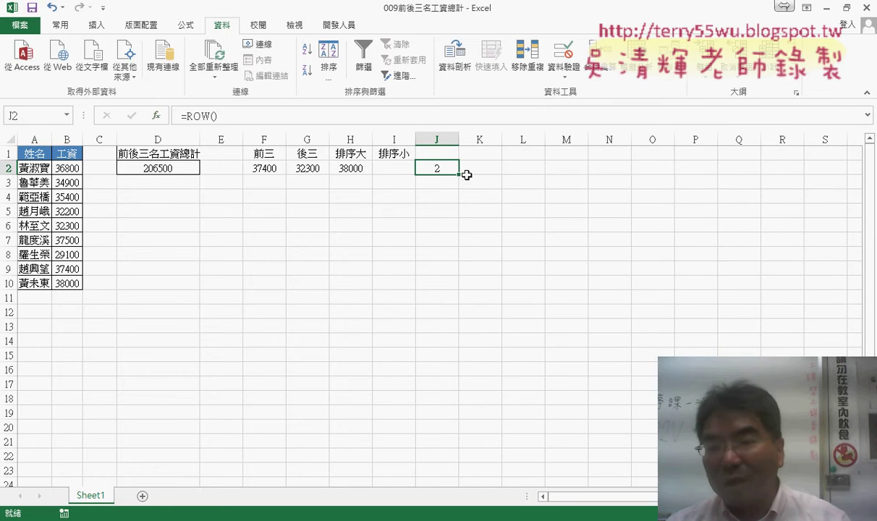
pyautogui.moveTo(460, 175); pyautogui.dragTo(449, 289)
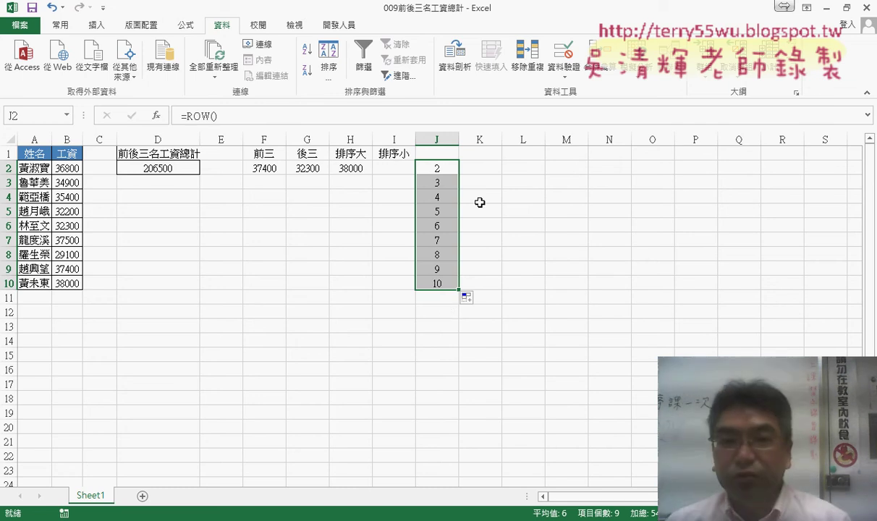
# Change J2 to =ROW()-1 and fill it to J10, numbering 1 to 9
pyautogui.click(437, 168)
pyautogui.click(298, 116)
pyautogui.write('-')
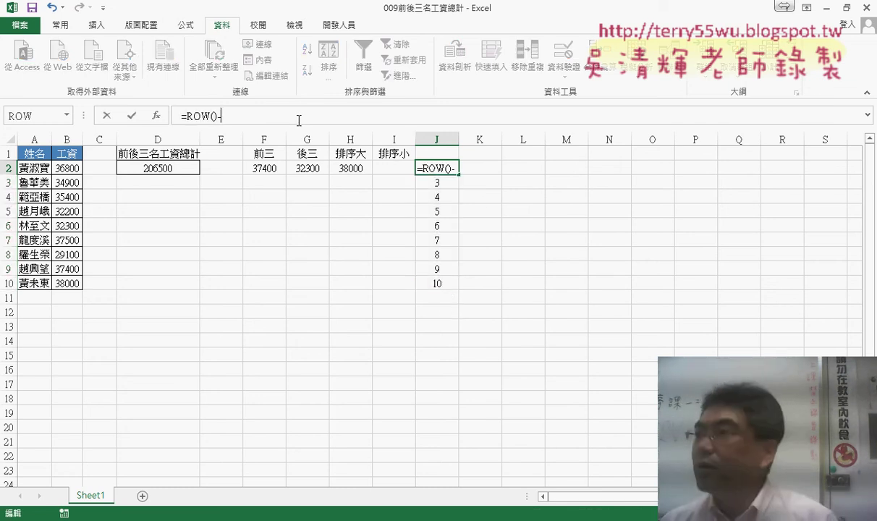
pyautogui.write('1')
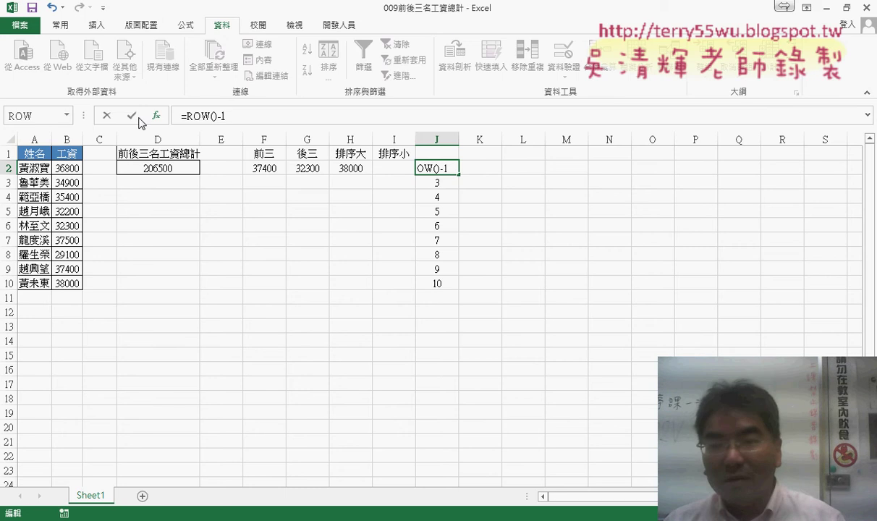
pyautogui.click(133, 117)
pyautogui.moveTo(458, 175); pyautogui.dragTo(458, 289)
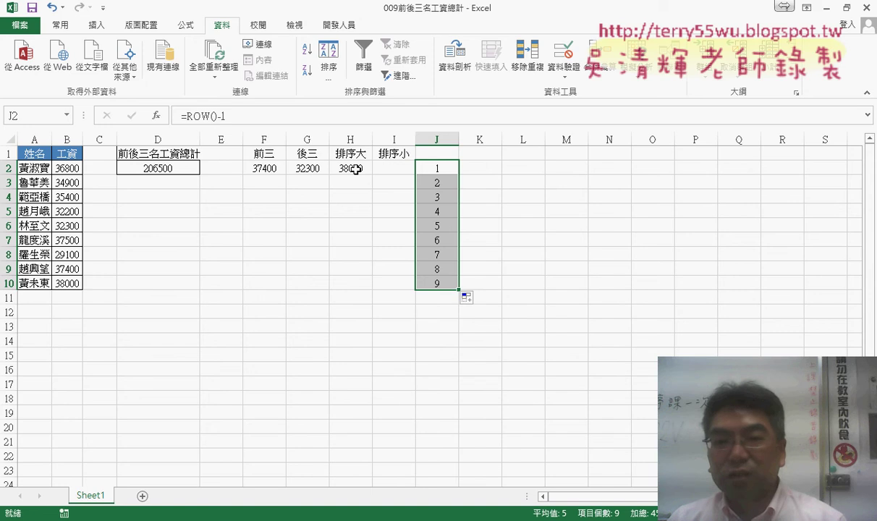
# Change H2 to =LARGE(B$2:B$10,ROW()-1), fill it down to H10, and copy the formula text
pyautogui.click(359, 168)
pyautogui.click(271, 117)
pyautogui.press('Delete')
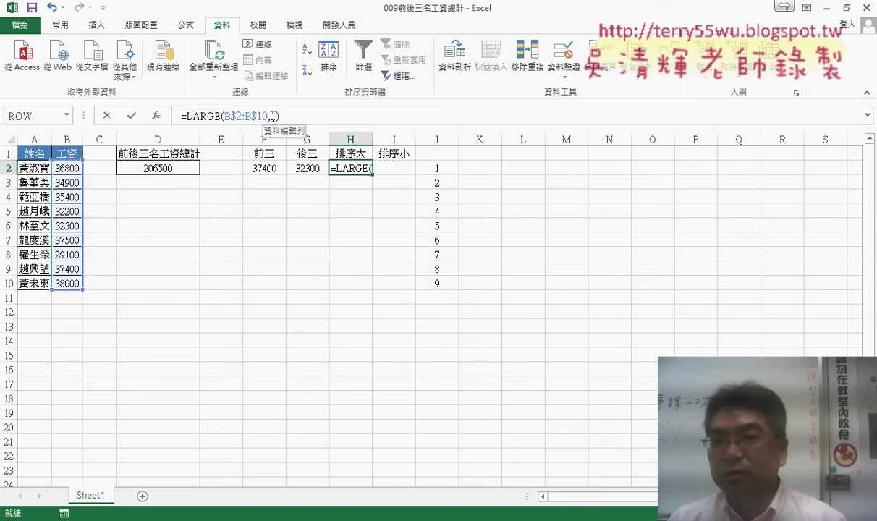
pyautogui.write(')')
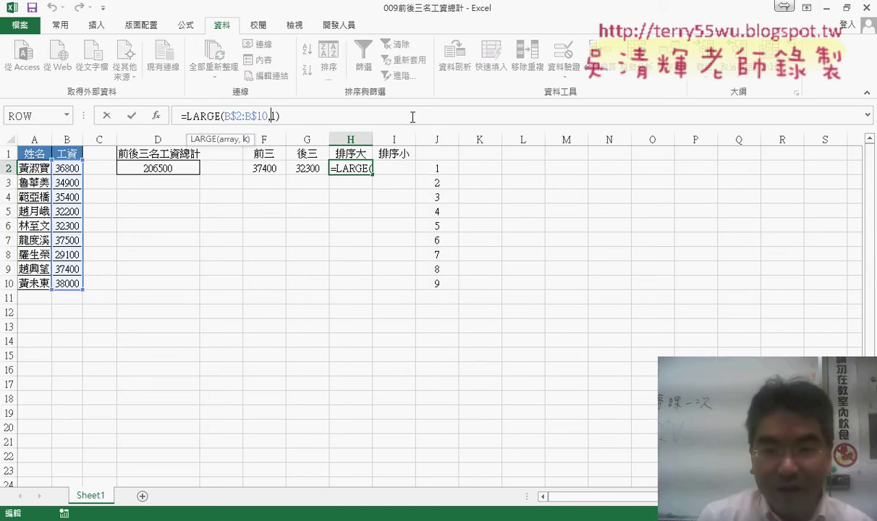
pyautogui.write('ro')
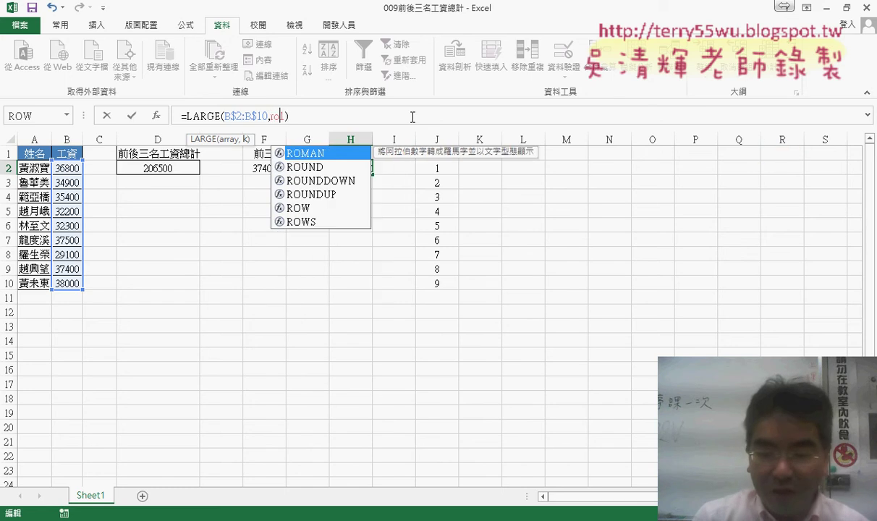
pyautogui.write('w(')
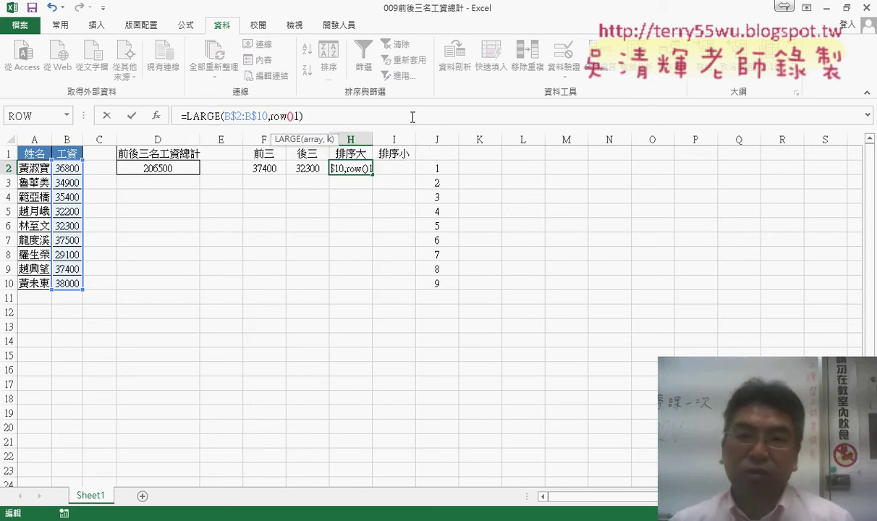
pyautogui.write(')')
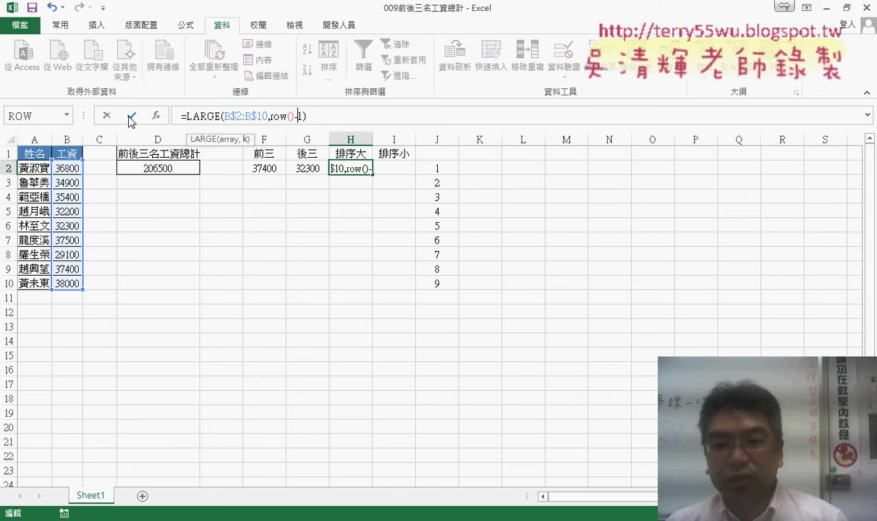
pyautogui.click(131, 121)
pyautogui.moveTo(374, 173); pyautogui.dragTo(363, 292)
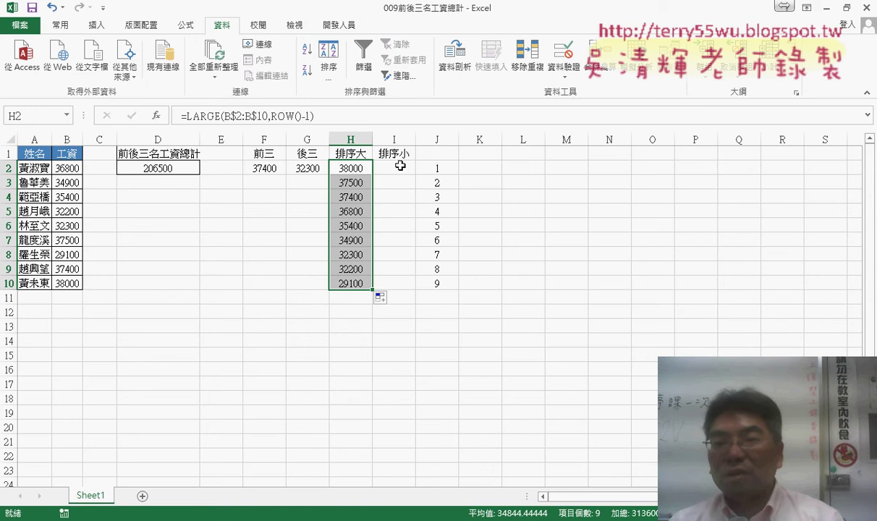
pyautogui.tripleClick(214, 117)
pyautogui.hotkey('ctrl', 'c')
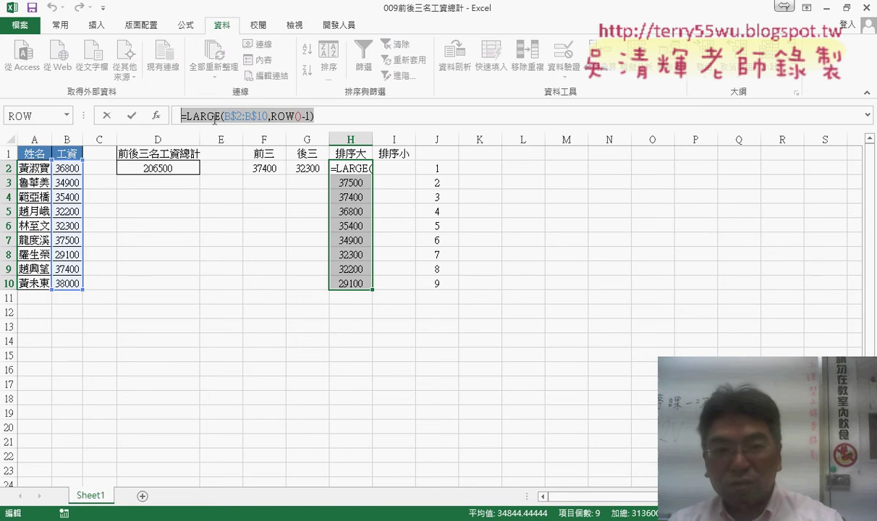
pyautogui.press('Escape')
# Paste the formula into I2 as =SMALL(B$2:B$10,ROW()-1) and fill it down to I10
pyautogui.click(402, 166)
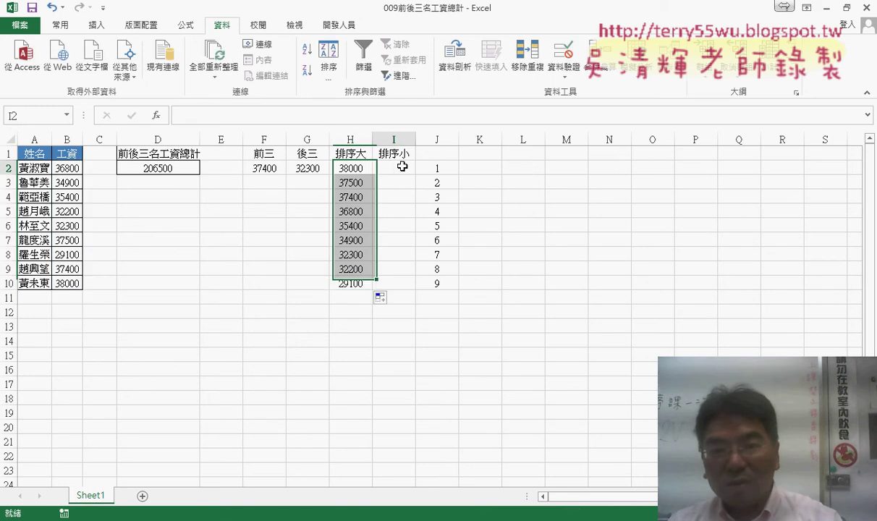
pyautogui.click(270, 118)
pyautogui.hotkey('ctrl', 'v')
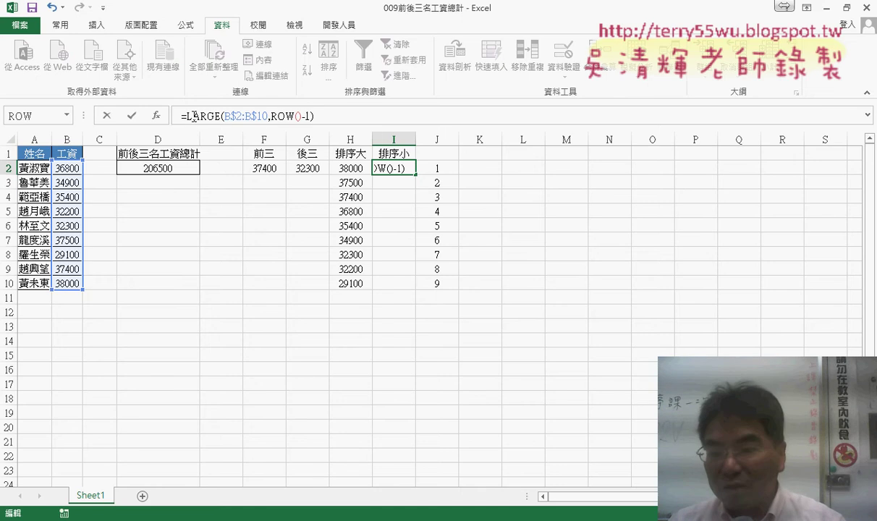
pyautogui.moveTo(183, 116); pyautogui.dragTo(221, 116)
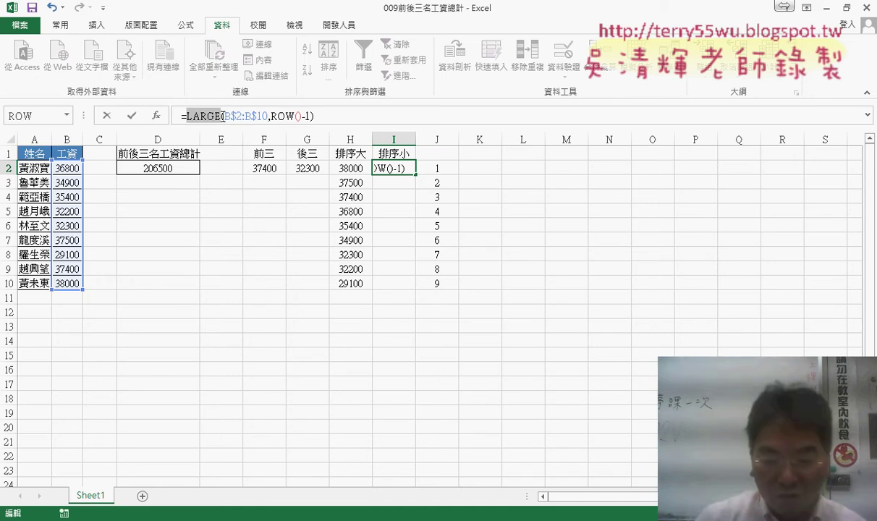
pyautogui.write('s')
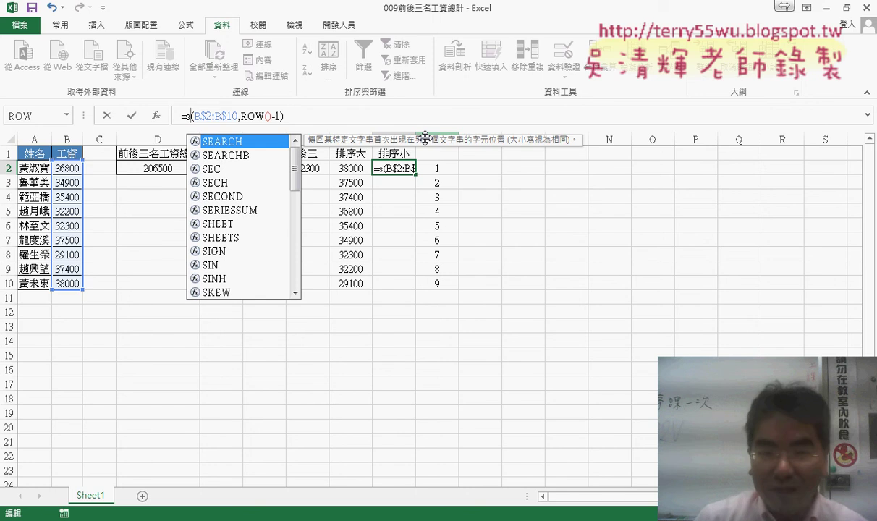
pyautogui.write('mall')
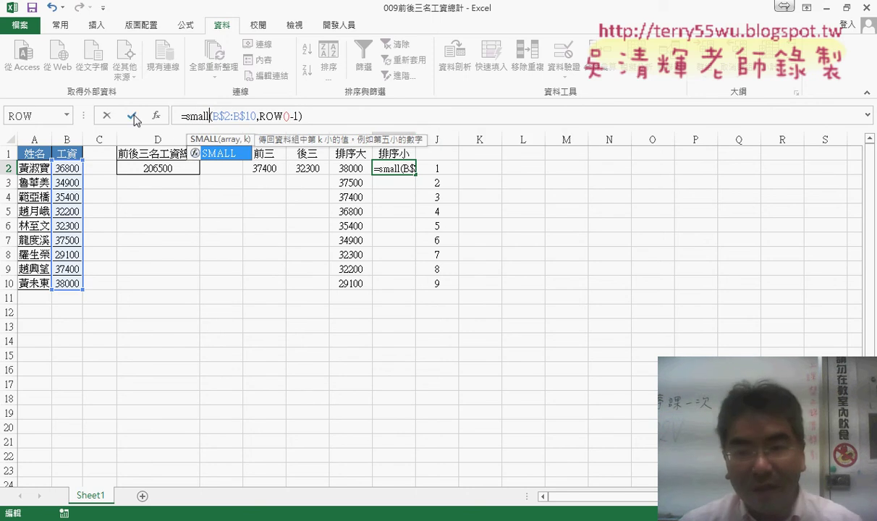
pyautogui.click(133, 116)
pyautogui.moveTo(414, 176); pyautogui.dragTo(399, 290)
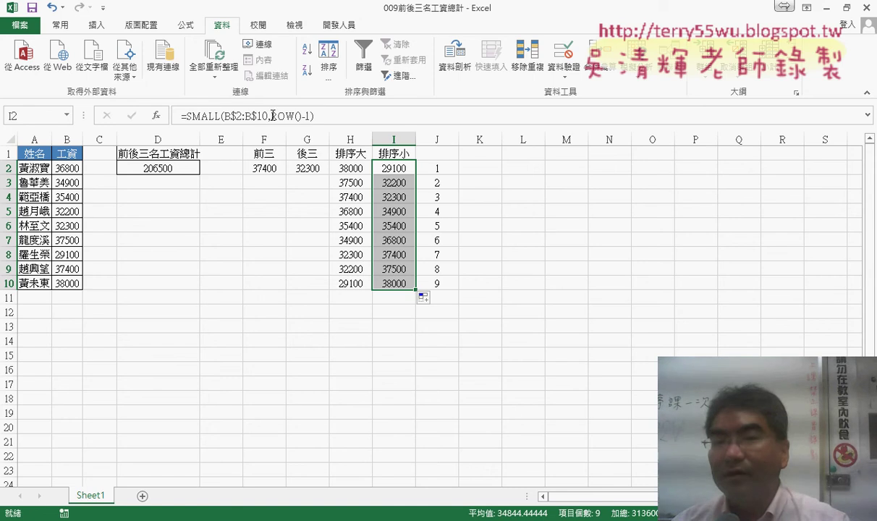
# Highlight the ROW()-1 part of the SMALL formula, glance at Google Drive, then commit it
pyautogui.moveTo(272, 116); pyautogui.dragTo(311, 116)
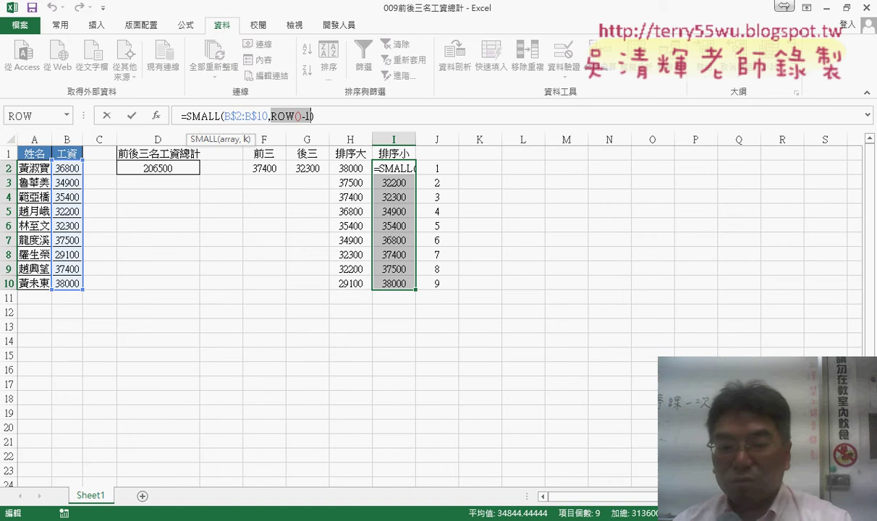
pyautogui.click(145, 518)
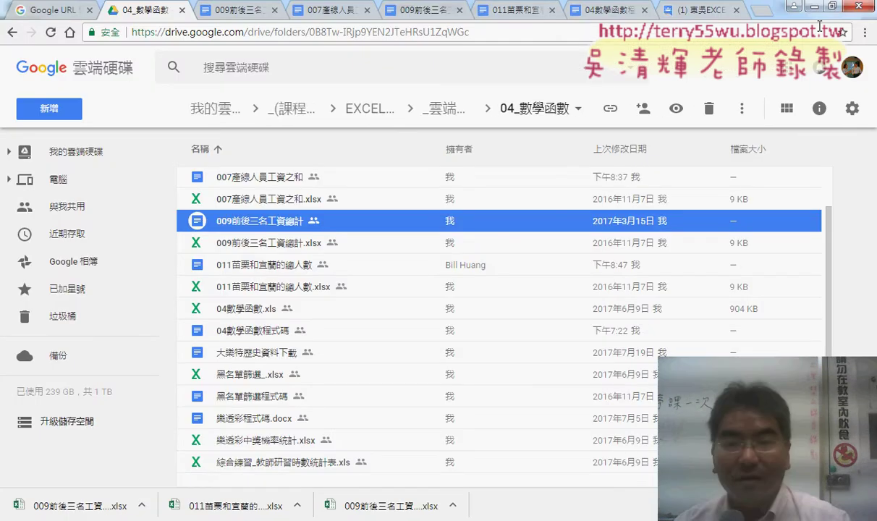
pyautogui.click(814, 6)
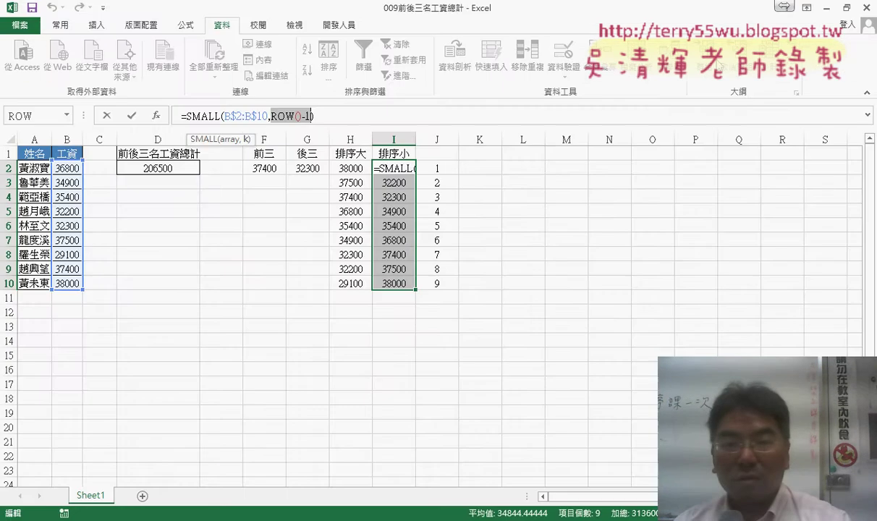
pyautogui.click(132, 115)
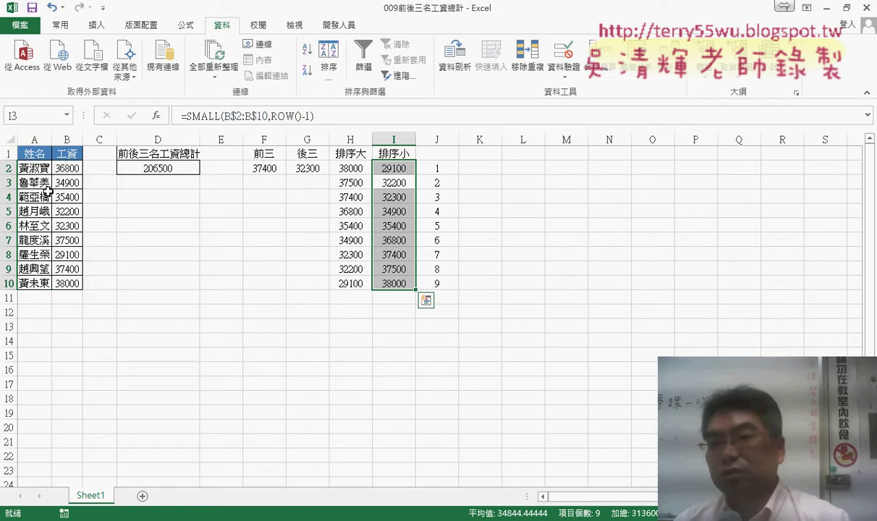
pyautogui.moveTo(405, 168); pyautogui.dragTo(400, 284)
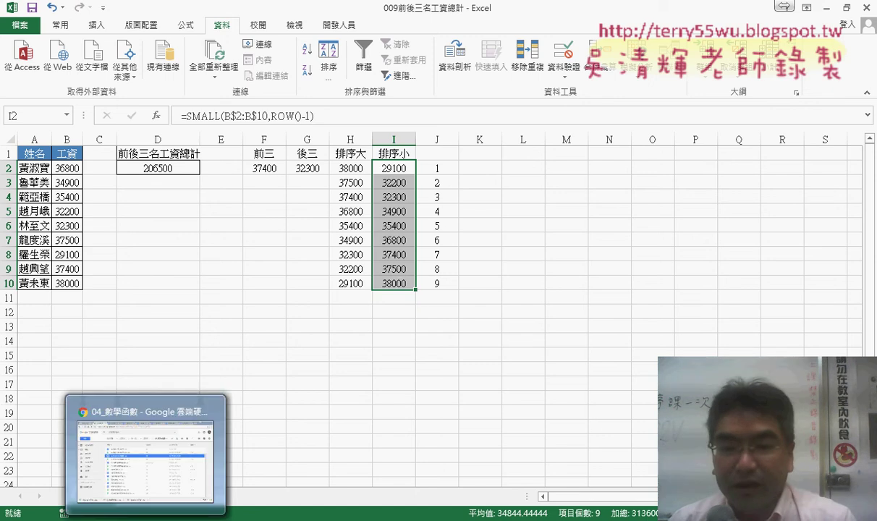
# Open the 011苗栗和宜蘭的總人數 document from Google Drive, scroll through it, and close it
pyautogui.click(156, 476)
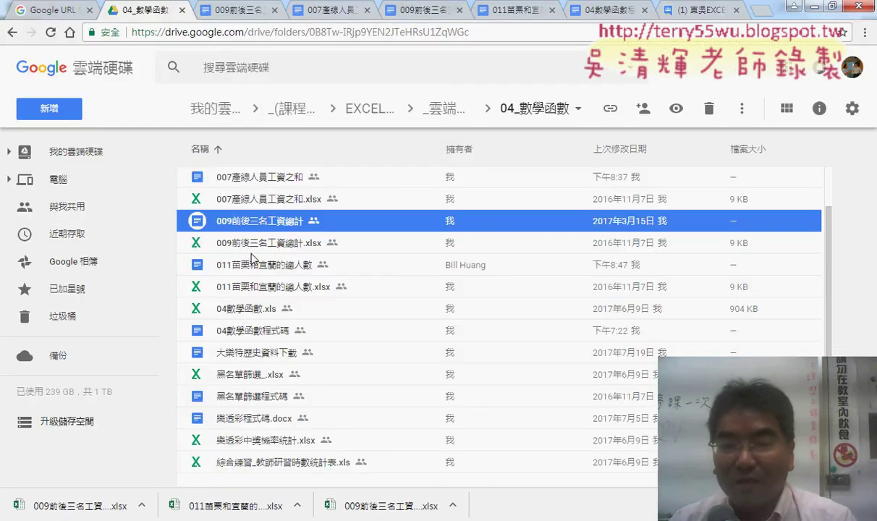
pyautogui.doubleClick(246, 265)
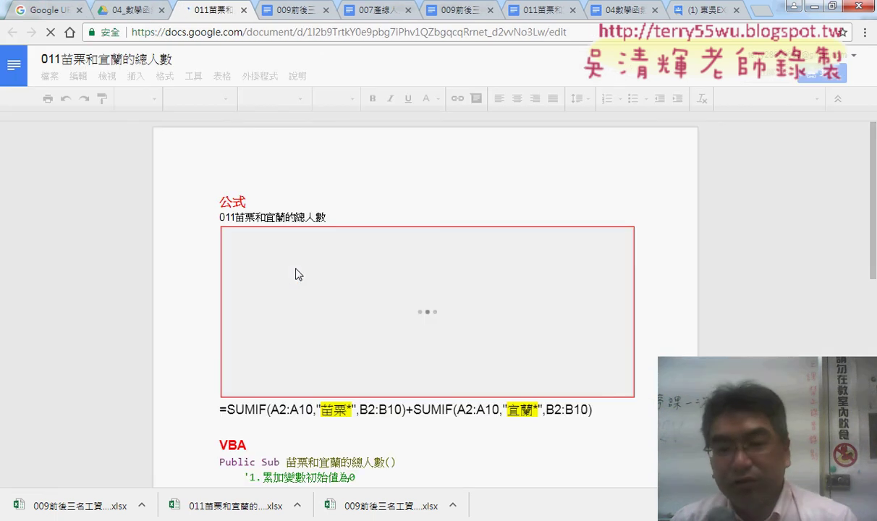
pyautogui.scroll(-2, 305, 297)
pyautogui.scroll(-2, 430, 367)
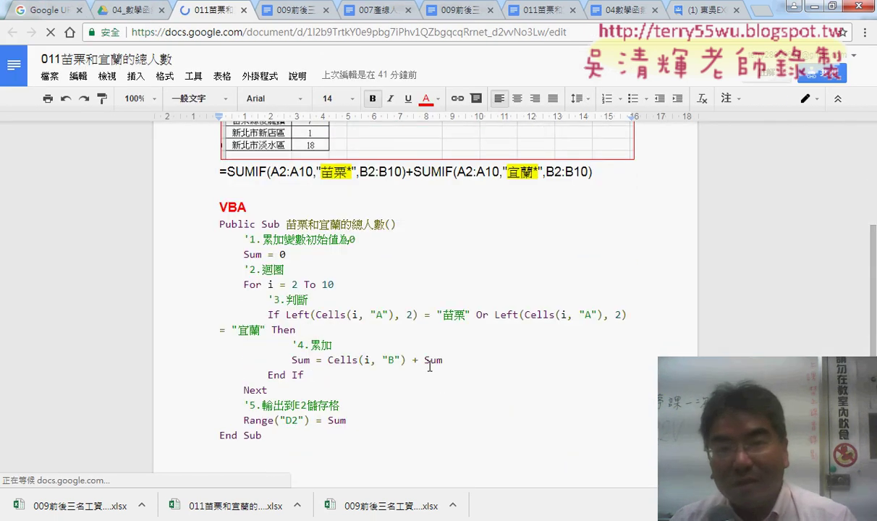
pyautogui.click(244, 10)
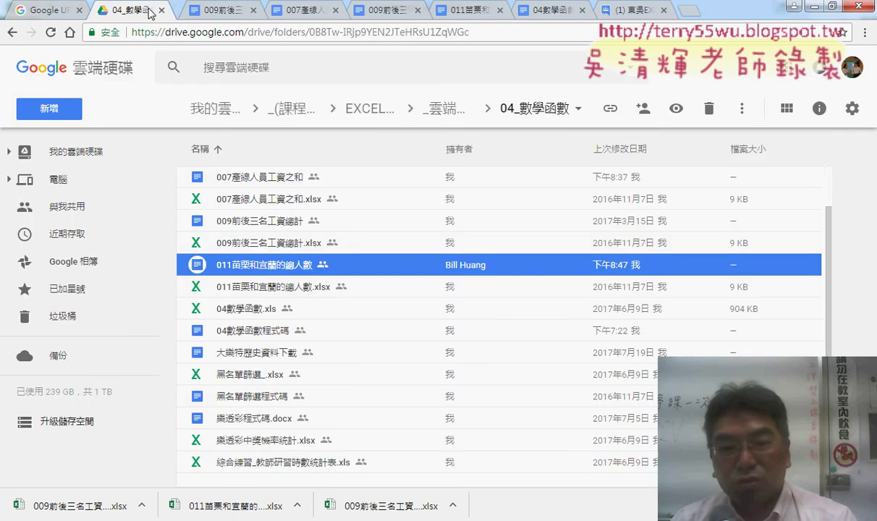
# Open the 009前後三名工資總計 document and scroll through its SUMIF, LARGE and SMALL notes
pyautogui.doubleClick(306, 228)
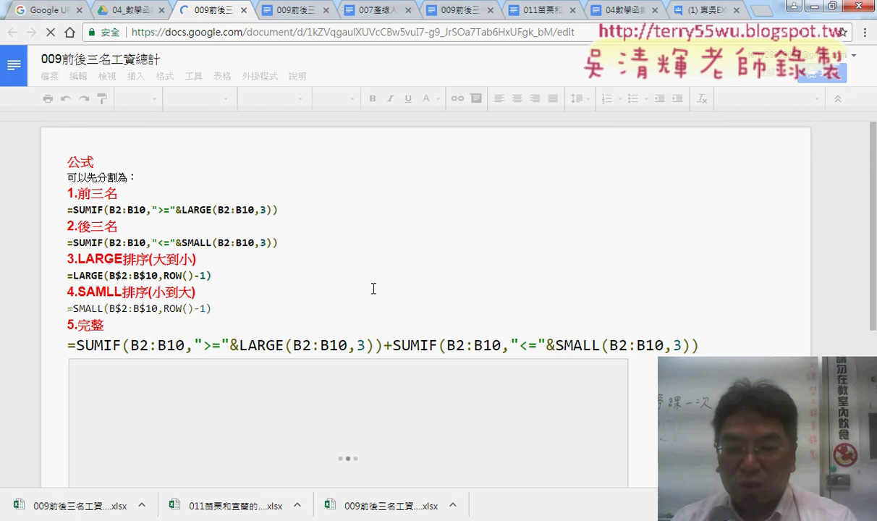
pyautogui.scroll(-1, 373, 288)
pyautogui.scroll(-2, 373, 288)
pyautogui.scroll(-4, 372, 287)
pyautogui.scroll(-4, 373, 291)
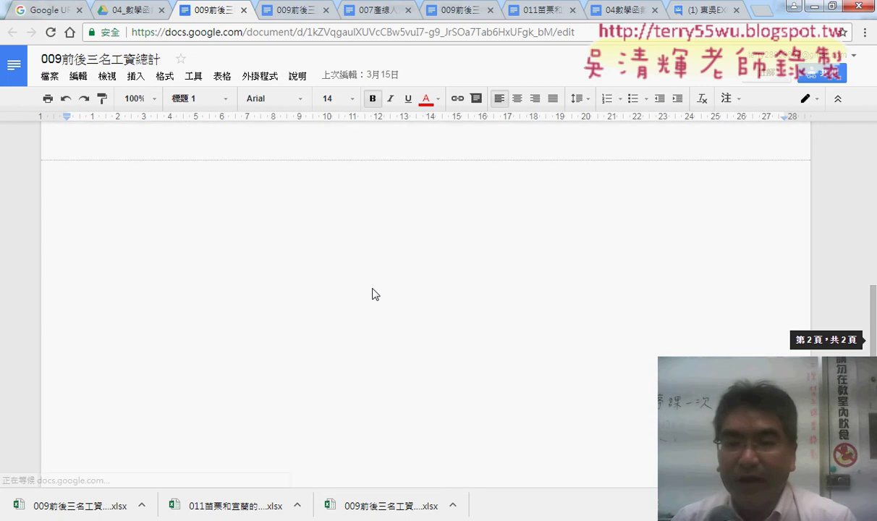
pyautogui.scroll(3, 400, 307)
pyautogui.scroll(5, 400, 304)
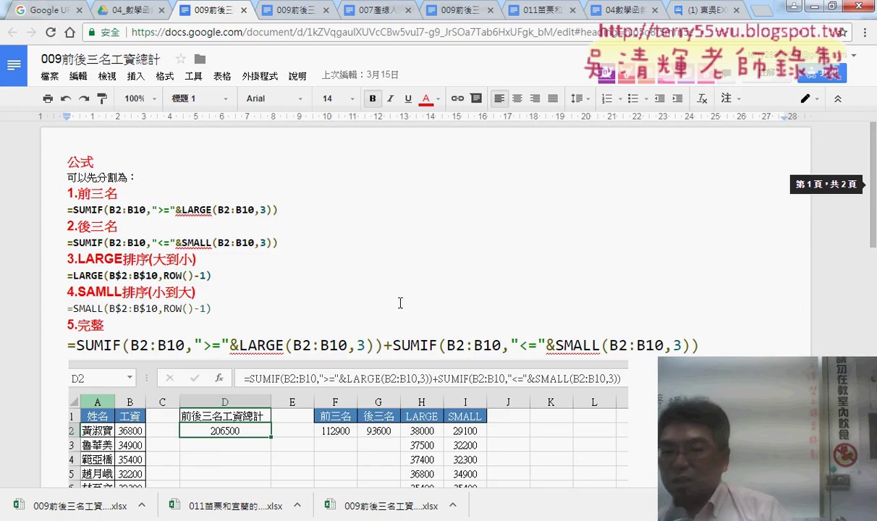